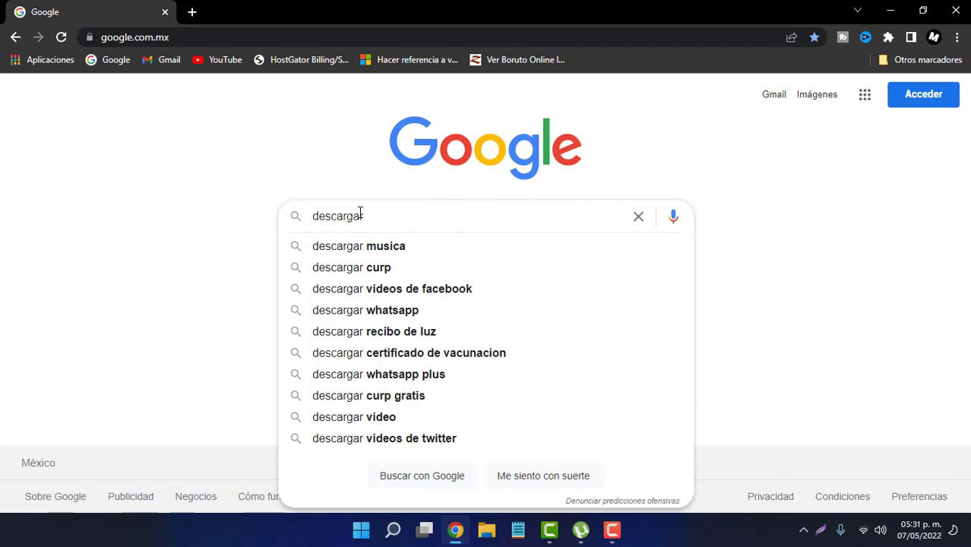
Search Google for "descargar chrome os flex" and open the Chrome Enterprise page for Chrome OS Flex, dismissing the translation prompt
type("chrome")
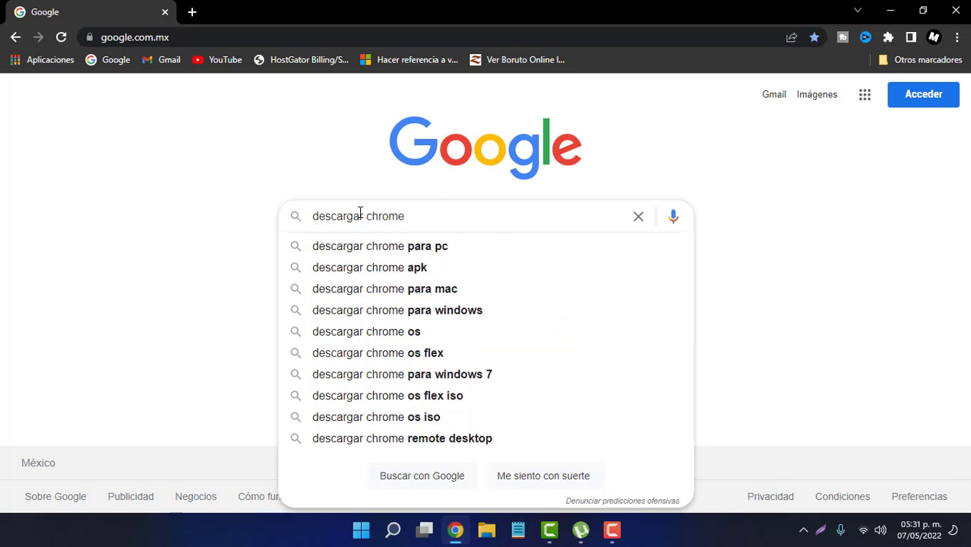
left_click(425, 357)
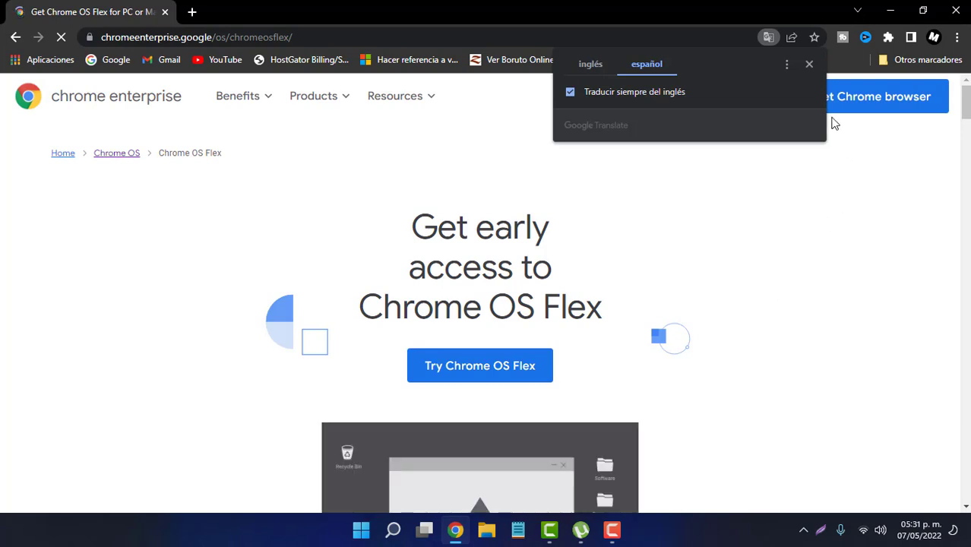
left_click(807, 67)
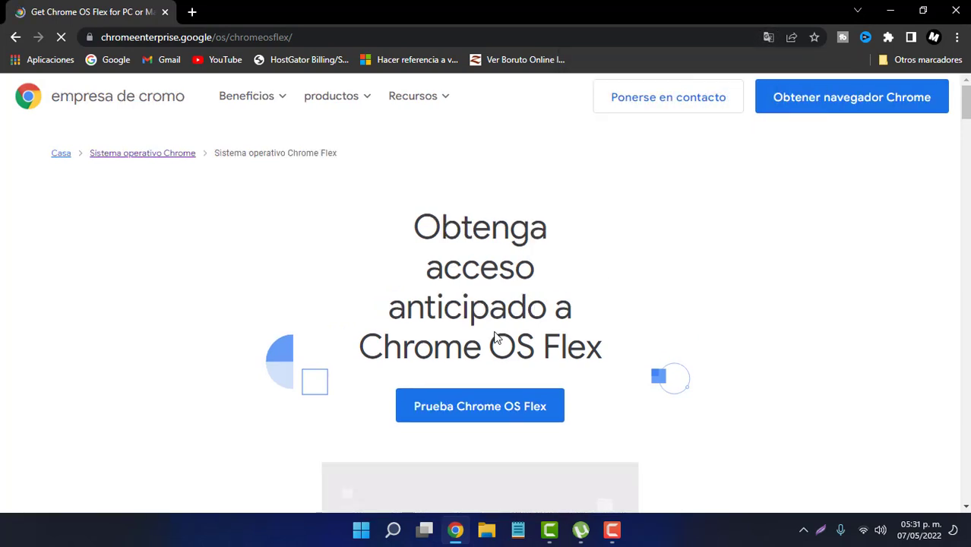
Go to the Chrome OS Flex free trial form and look over its fields and consent options
left_click(494, 403)
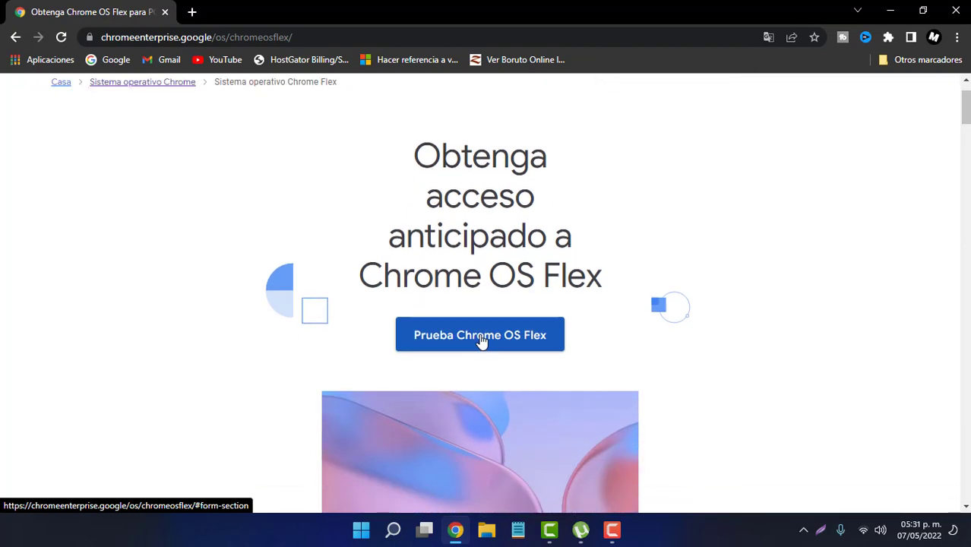
scroll(473, 341, "down", 2)
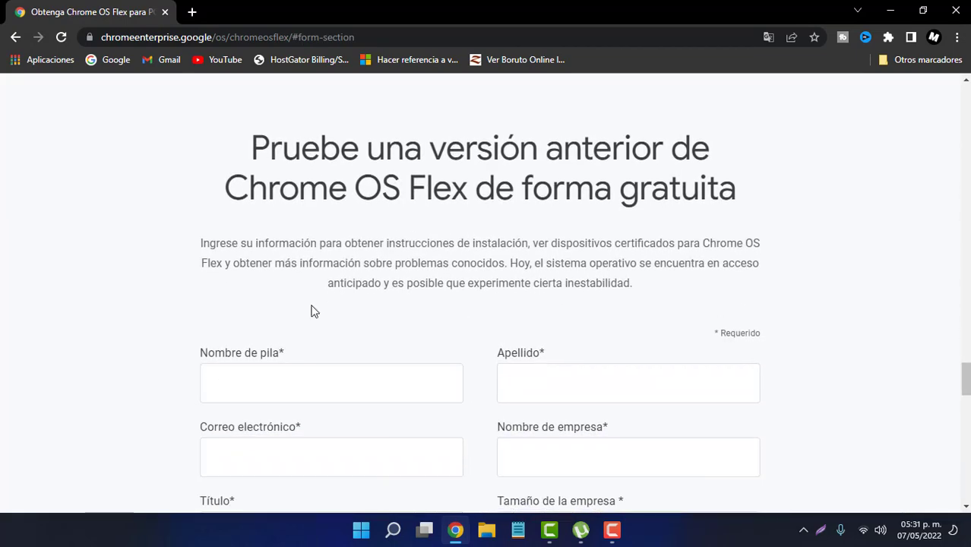
scroll(311, 310, "down", 5)
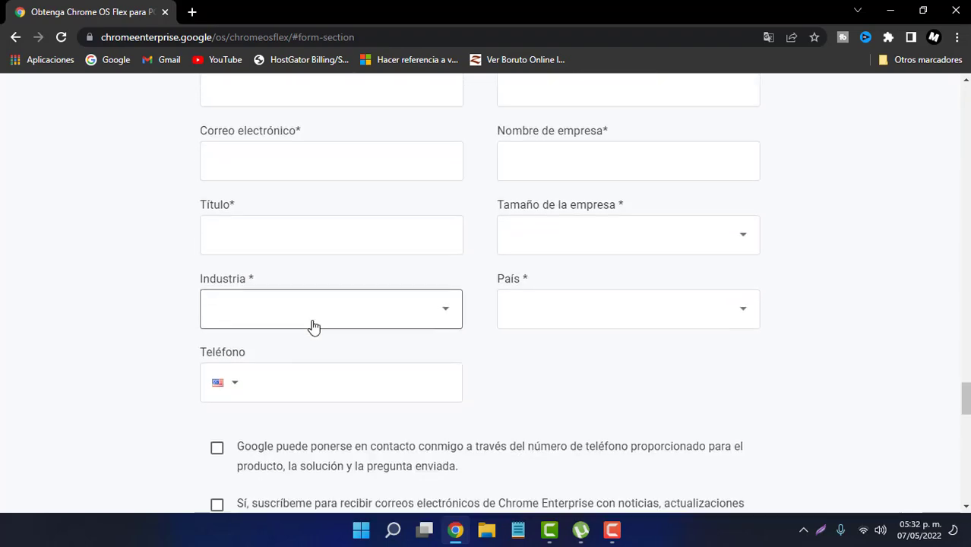
scroll(315, 330, "down", 5)
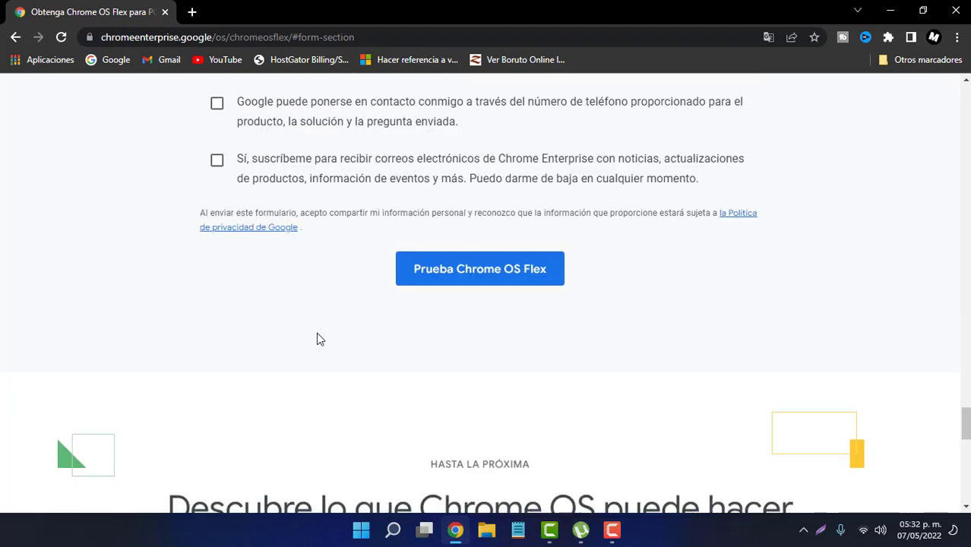
scroll(316, 334, "up", 7)
Fill in the first name, last name and e-mail from the saved profile, and enter "Efector consultores" as the company name
left_click(295, 248)
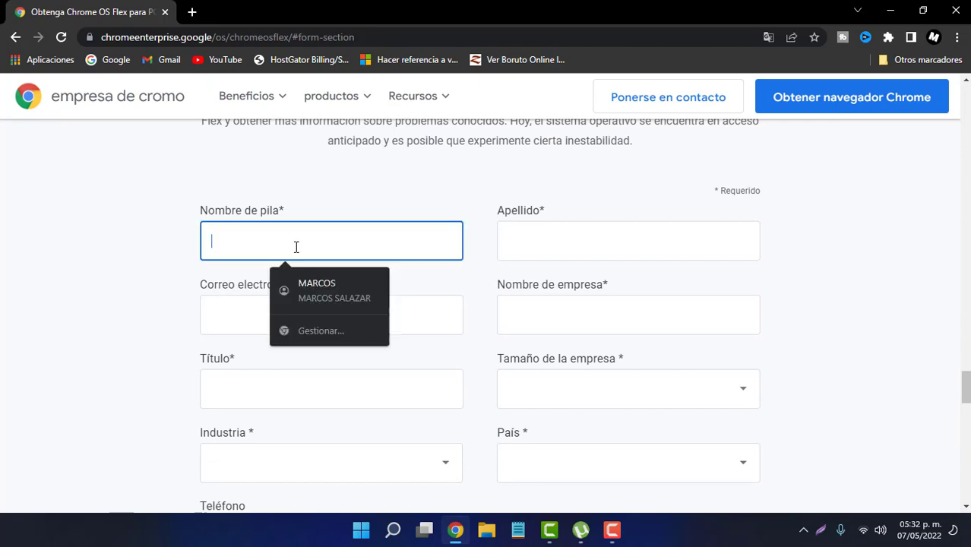
left_click(310, 282)
left_click(531, 309)
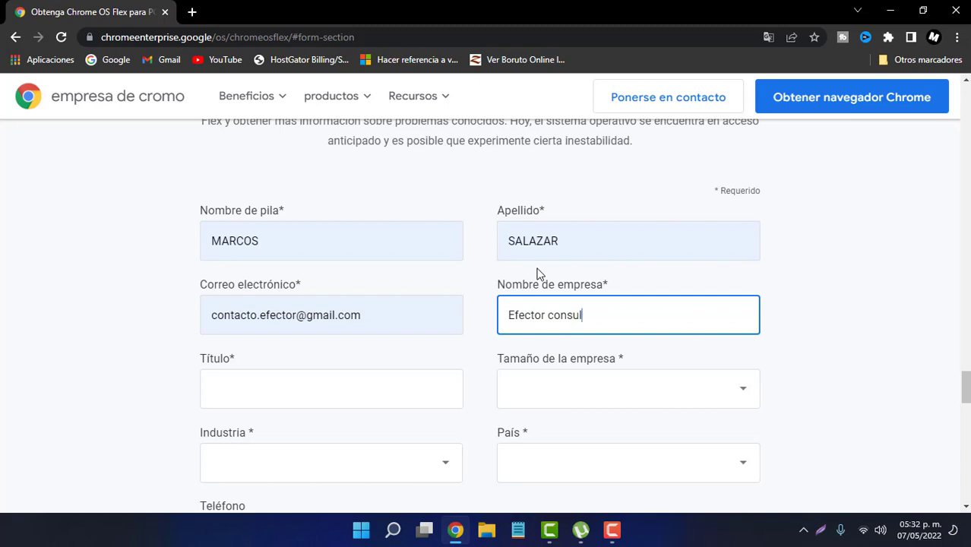
type("Efector consultores")
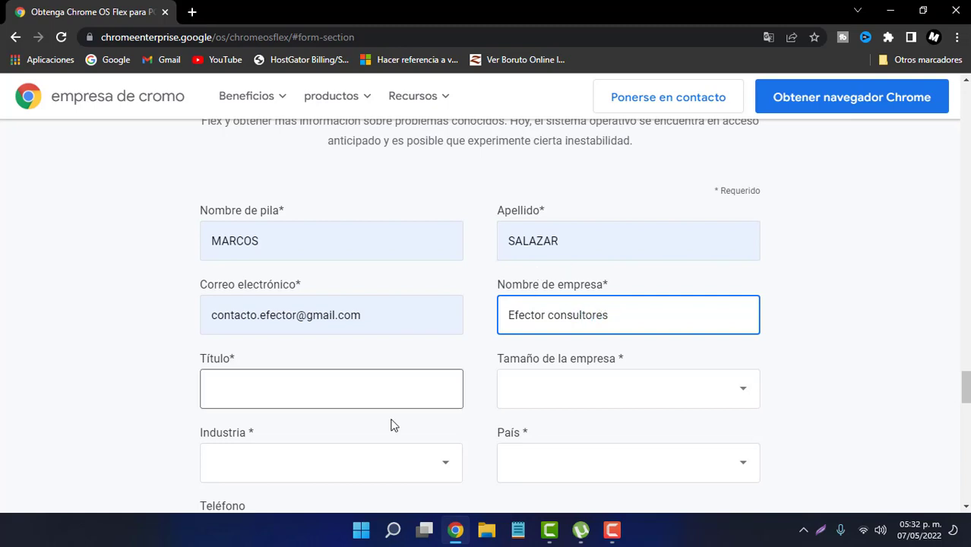
Enter "consultor" as the job title and set the company size to 10-19
left_click(393, 403)
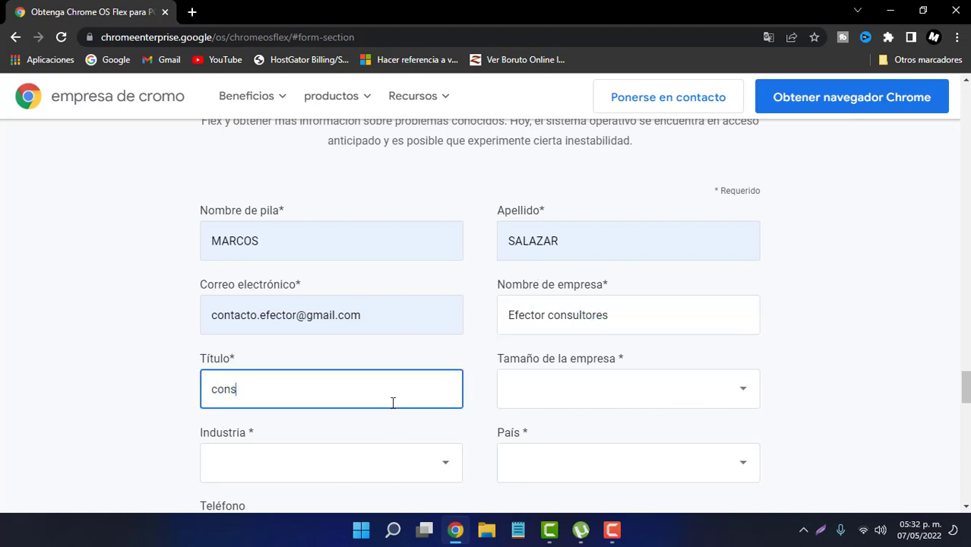
left_click(571, 390)
left_click(550, 185)
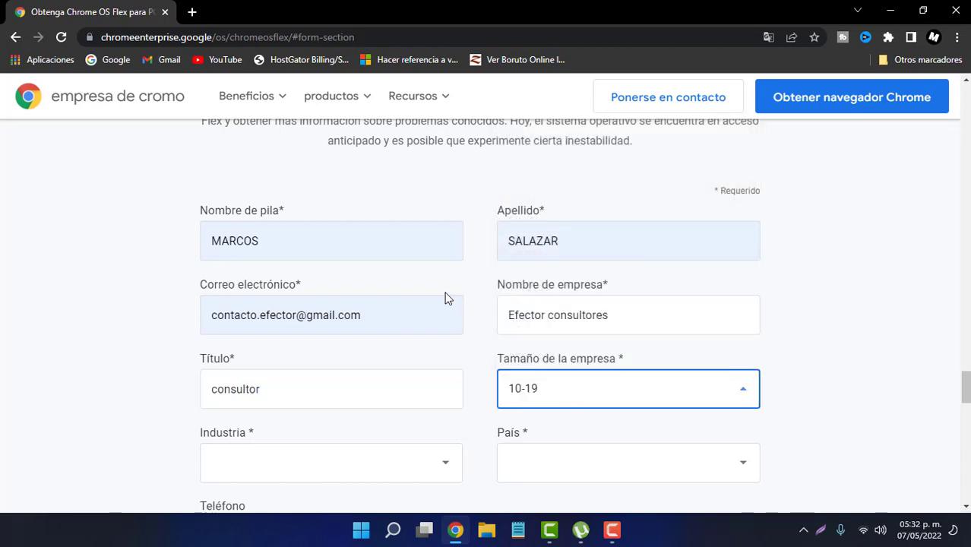
Set the industry in the trial form to "Servicios profesionales y comerciales"
scroll(414, 311, "down", 3)
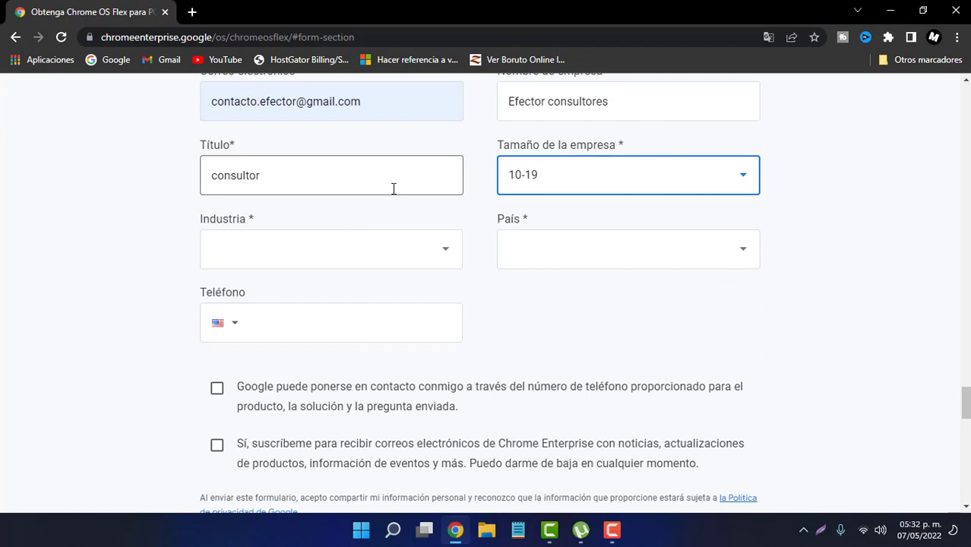
left_click(364, 267)
scroll(315, 323, "down", 5)
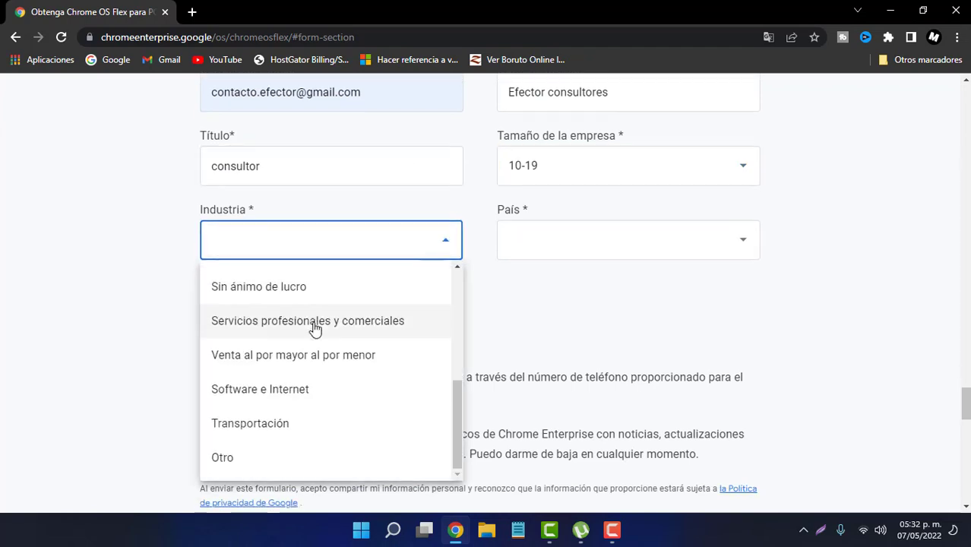
scroll(314, 329, "up", 2)
scroll(284, 379, "down", 2)
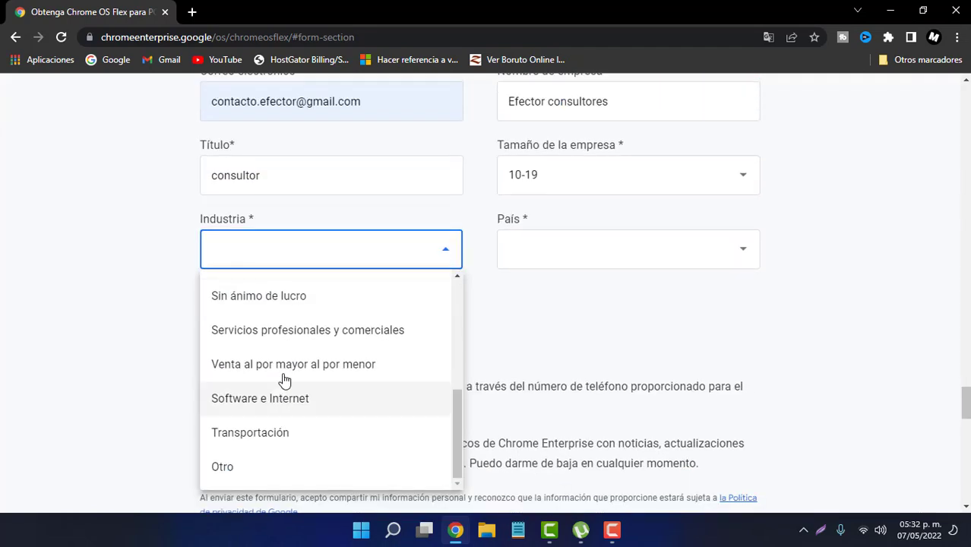
left_click(287, 338)
Set the country in the trial form to México
left_click(596, 248)
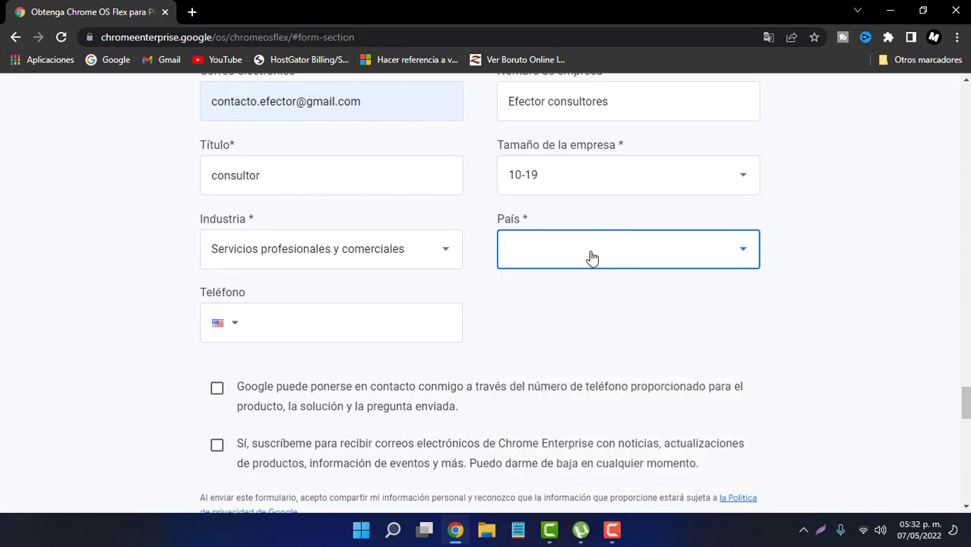
left_click(591, 259)
scroll(600, 395, "down", 10)
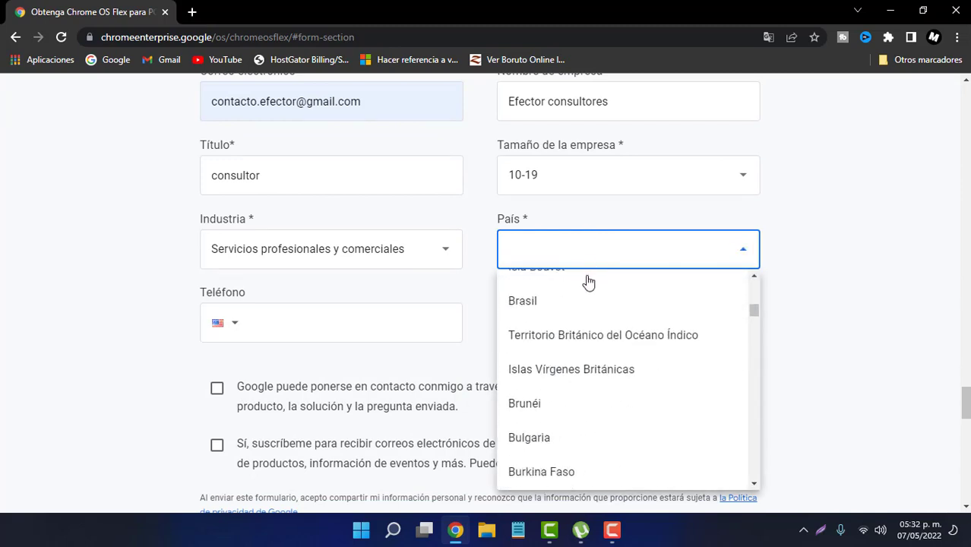
scroll(589, 327, "down", 20)
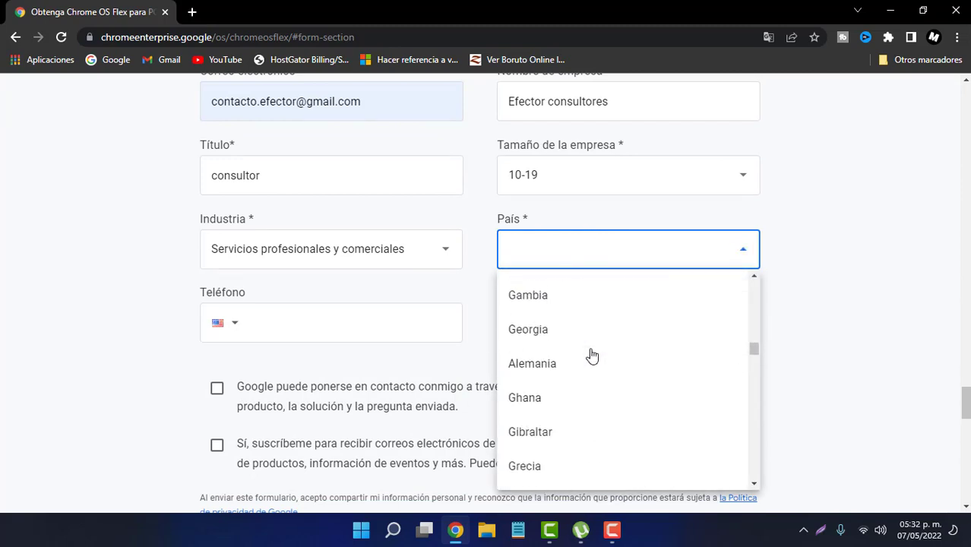
scroll(591, 355, "down", 19)
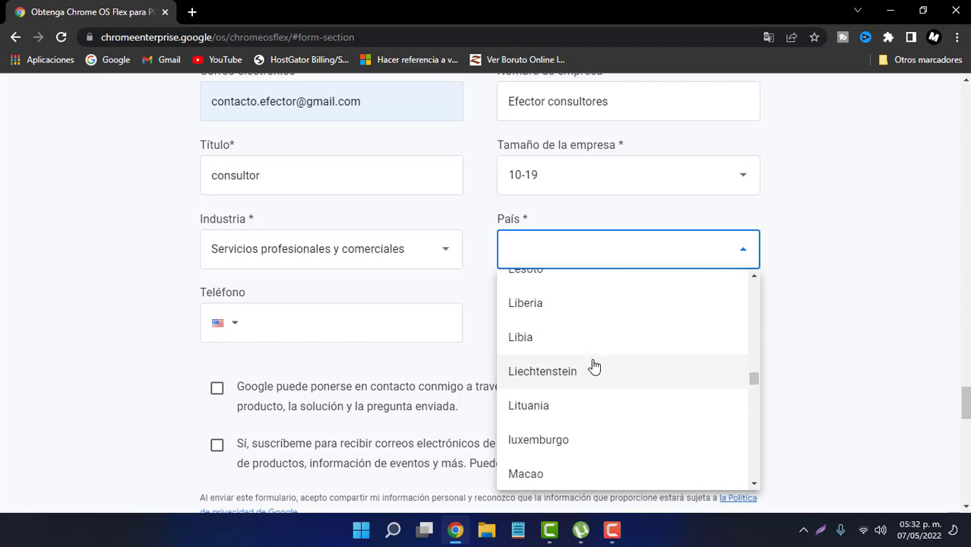
scroll(592, 365, "down", 15)
scroll(562, 370, "up", 4)
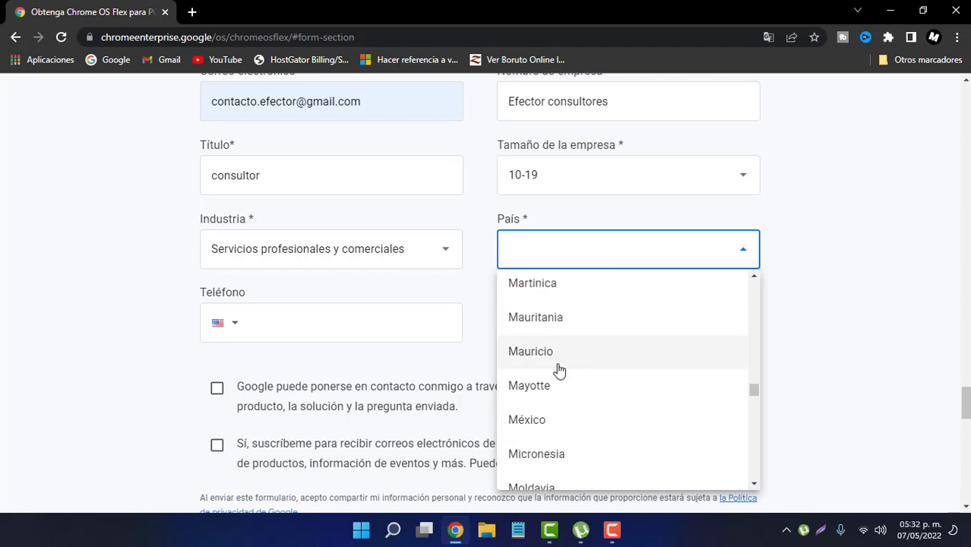
left_click(531, 420)
Set the phone field's country code to Mexico and fill in the saved phone number
left_click(235, 325)
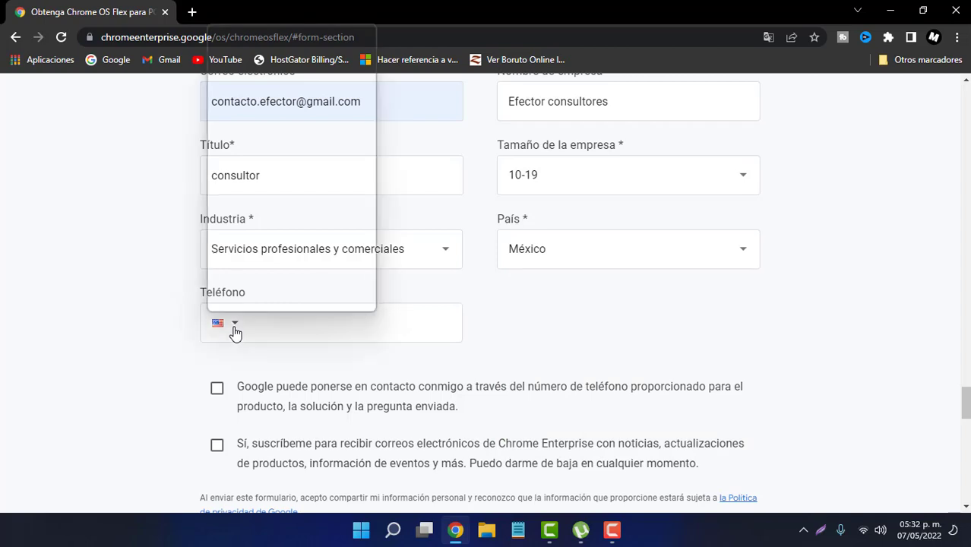
scroll(256, 216, "down", 3)
scroll(256, 219, "up", 12)
scroll(257, 220, "up", 18)
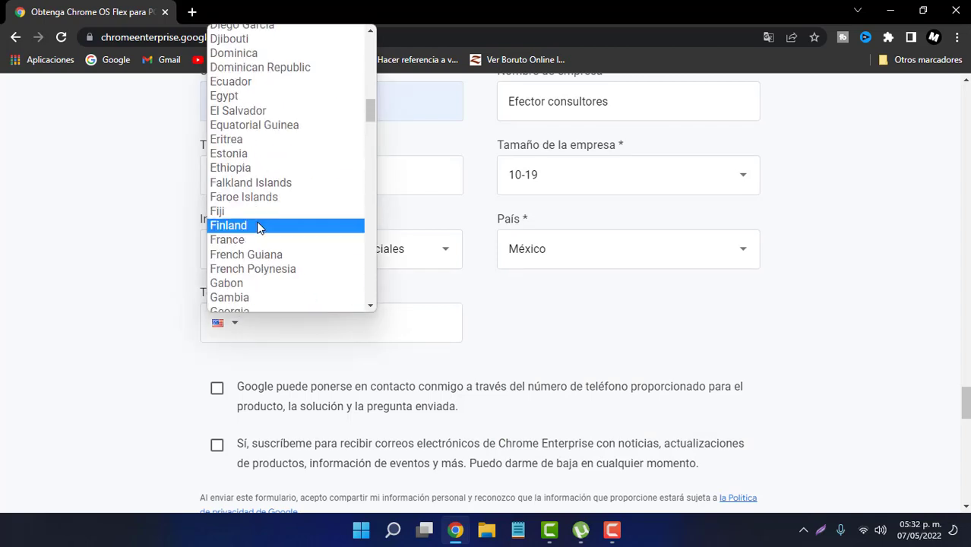
scroll(257, 234, "down", 7)
scroll(257, 234, "up", 13)
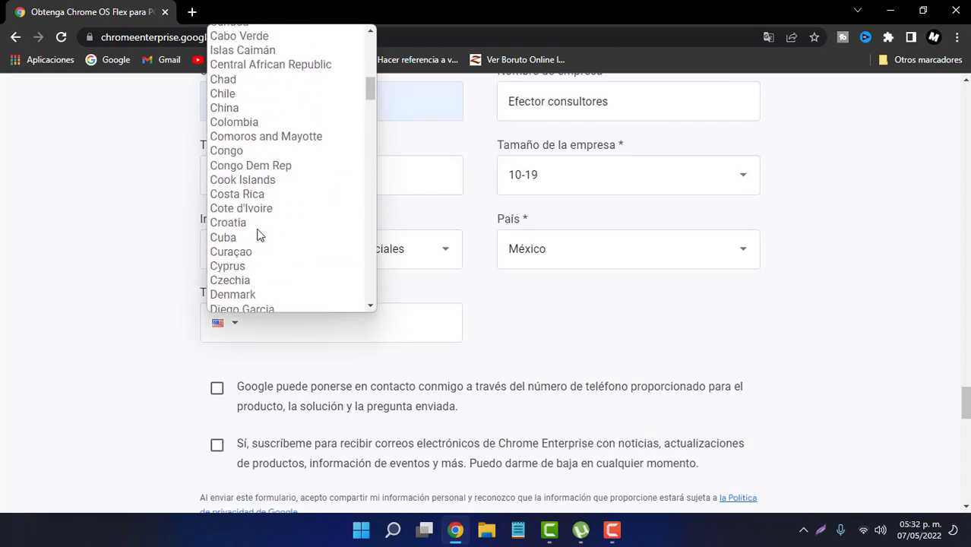
scroll(257, 234, "down", 13)
scroll(257, 233, "down", 8)
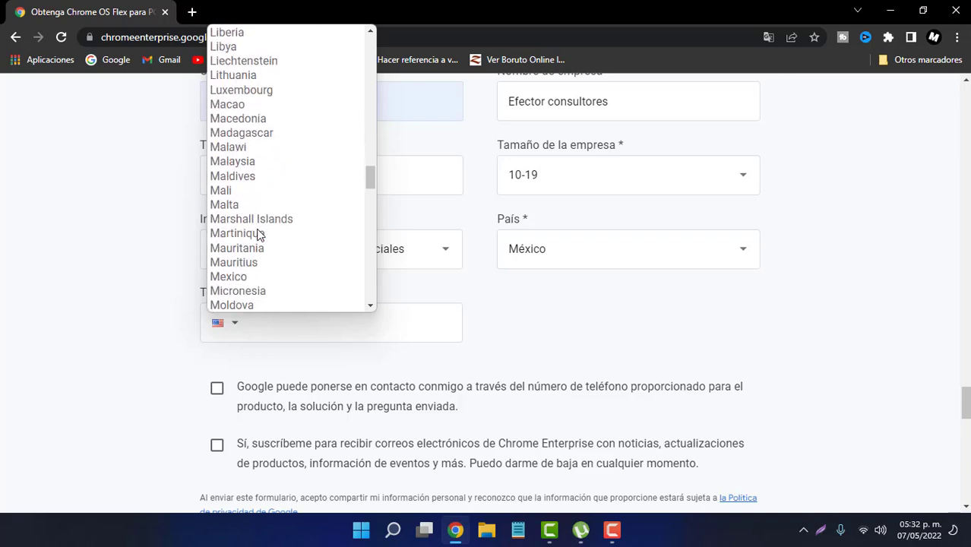
left_click(246, 276)
left_click(396, 325)
left_click(368, 350)
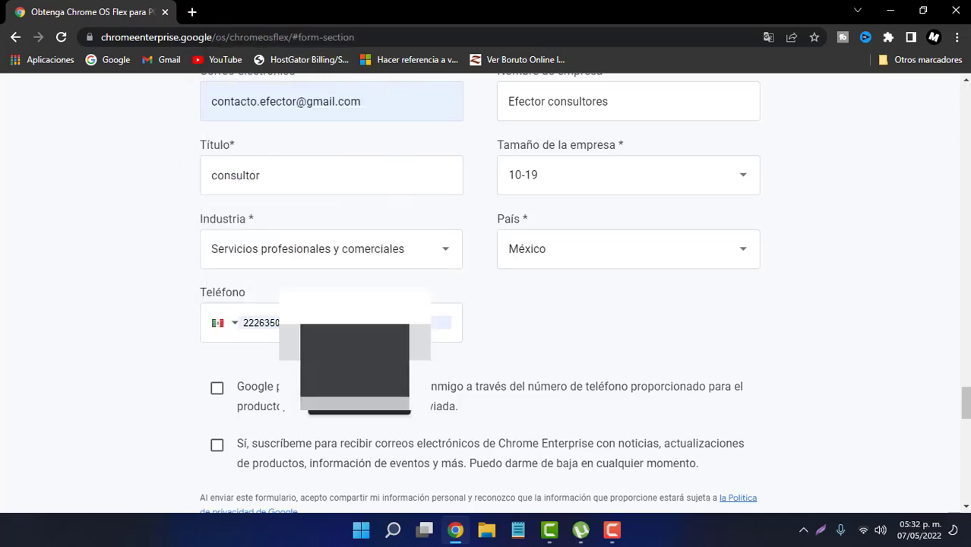
Submit the Chrome OS Flex trial form without the optional consents and open the installation guide
scroll(274, 369, "down", 3)
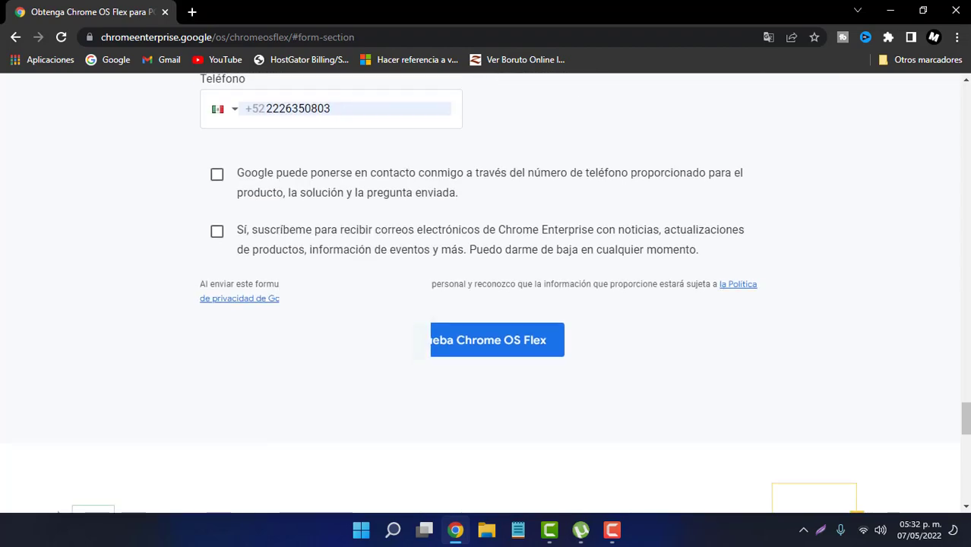
left_click(455, 339)
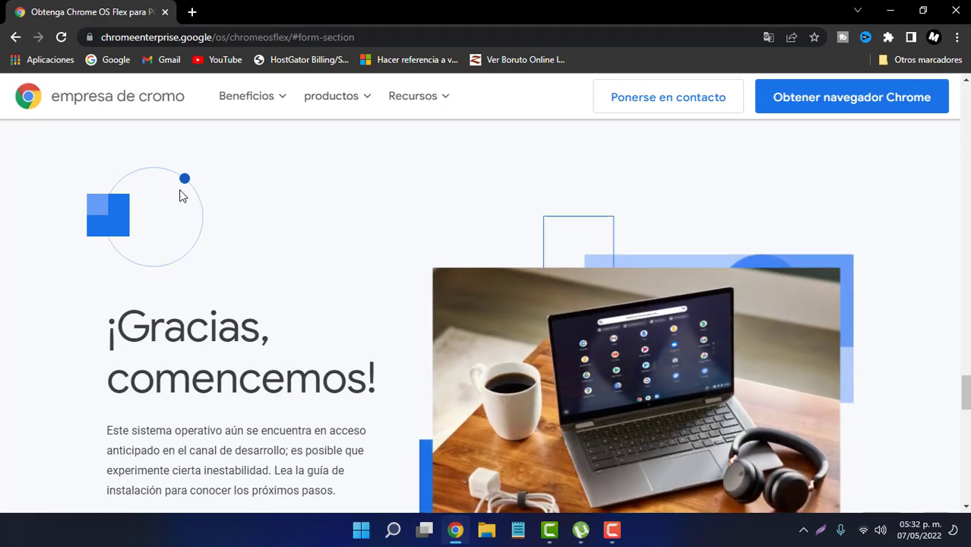
scroll(392, 217, "down", 3)
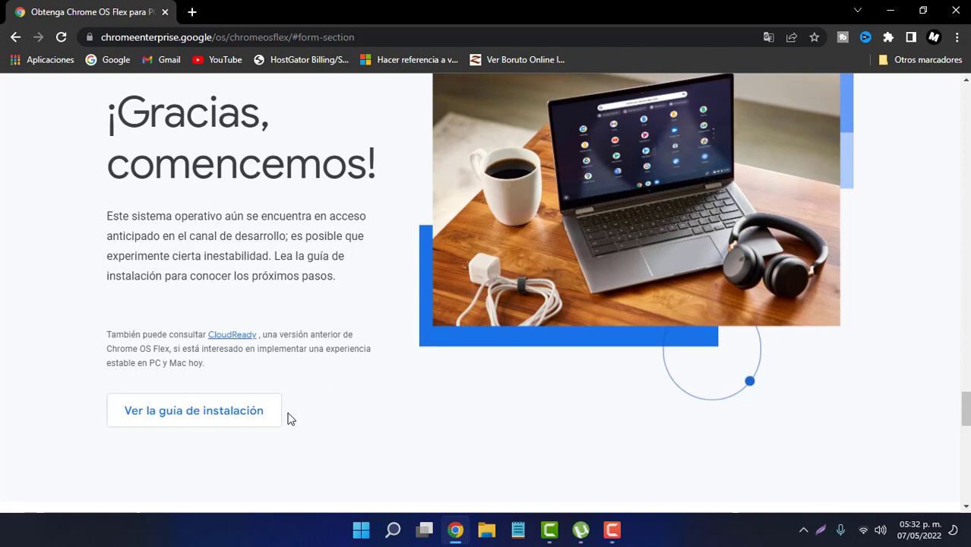
scroll(287, 419, "down", 1)
left_click(160, 348)
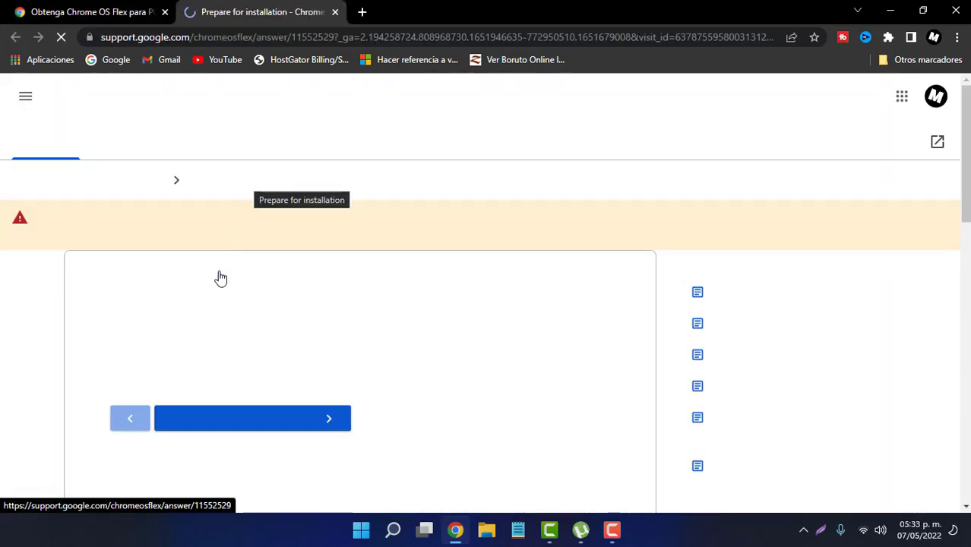
Read the guide's installation preparation page, covering certified models, USB drive needs and minimum device requirements
scroll(179, 251, "down", 2)
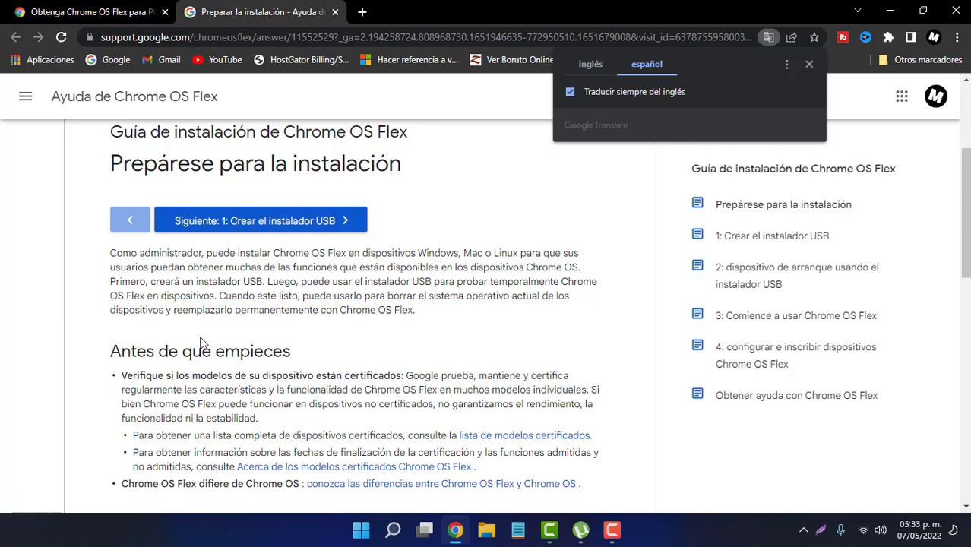
scroll(202, 343, "down", 1)
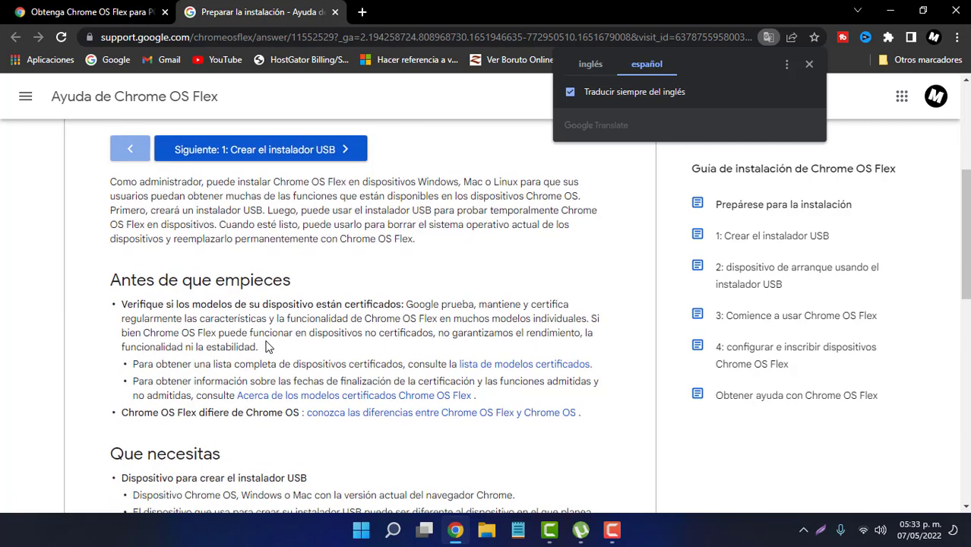
scroll(251, 380, "down", 1)
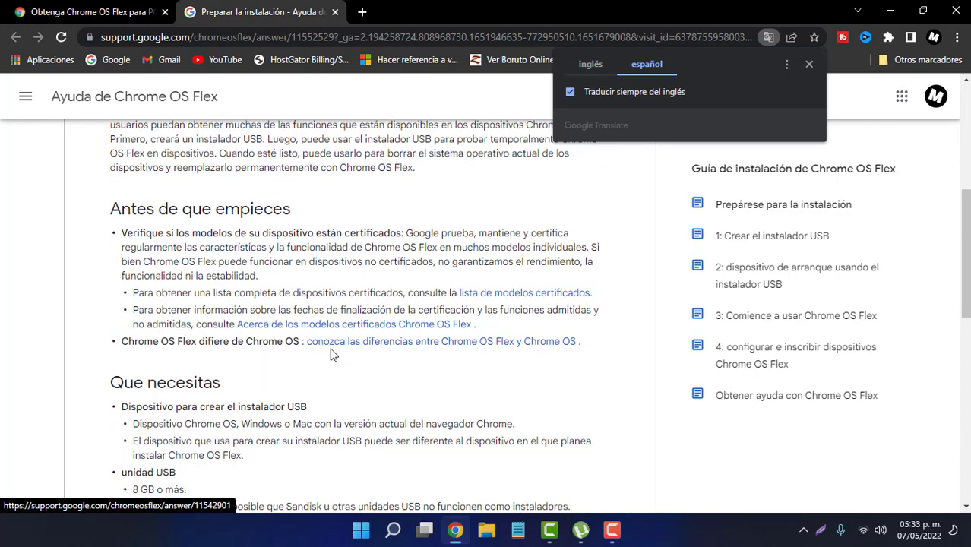
scroll(283, 375, "down", 1)
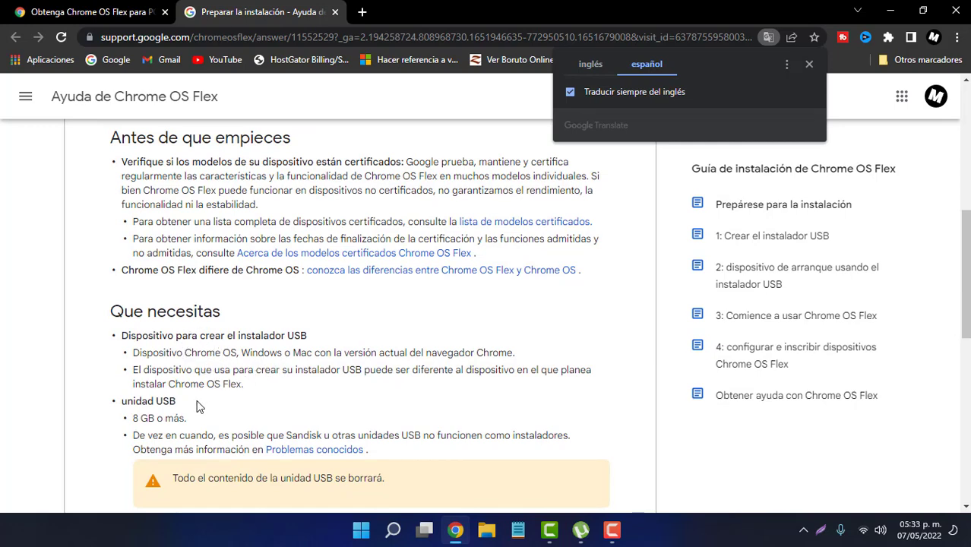
scroll(188, 418, "down", 1)
scroll(171, 384, "down", 5)
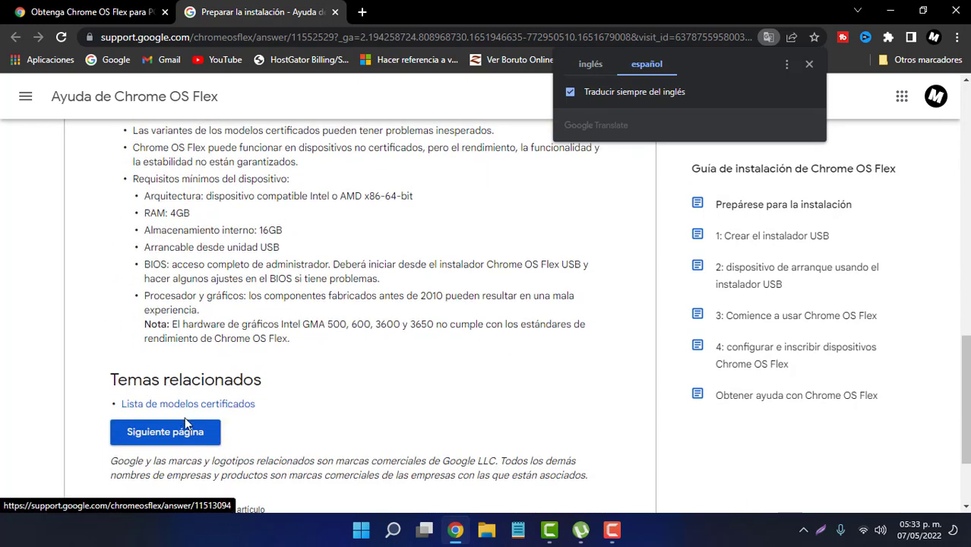
scroll(211, 439, "up", 10)
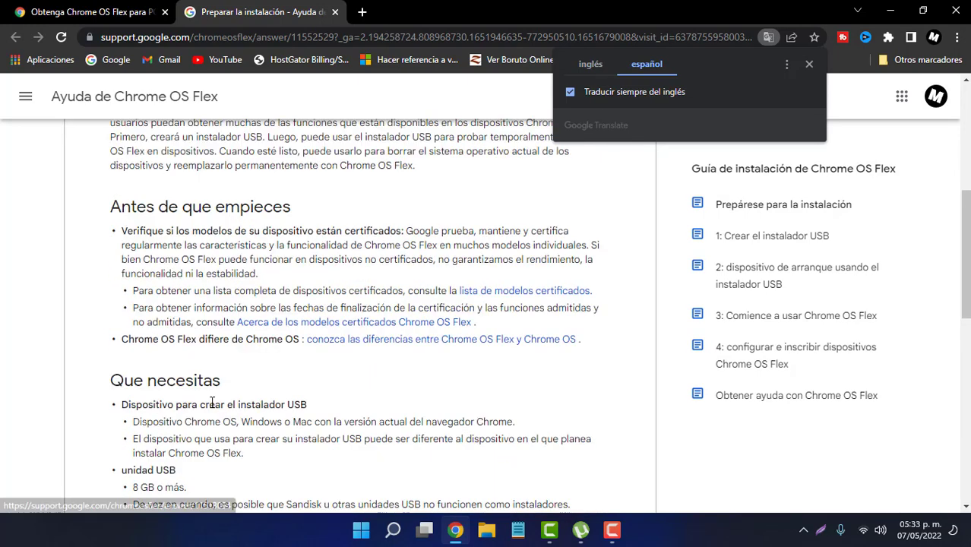
Go to the guide's USB installer creation page and follow its link to the recovery utility in the Chrome web store
left_click(224, 301)
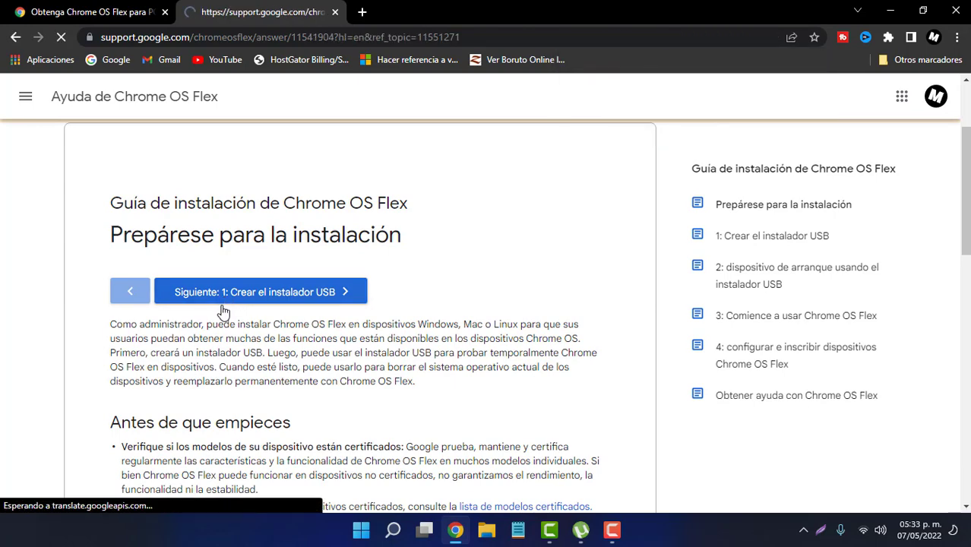
scroll(238, 351, "down", 2)
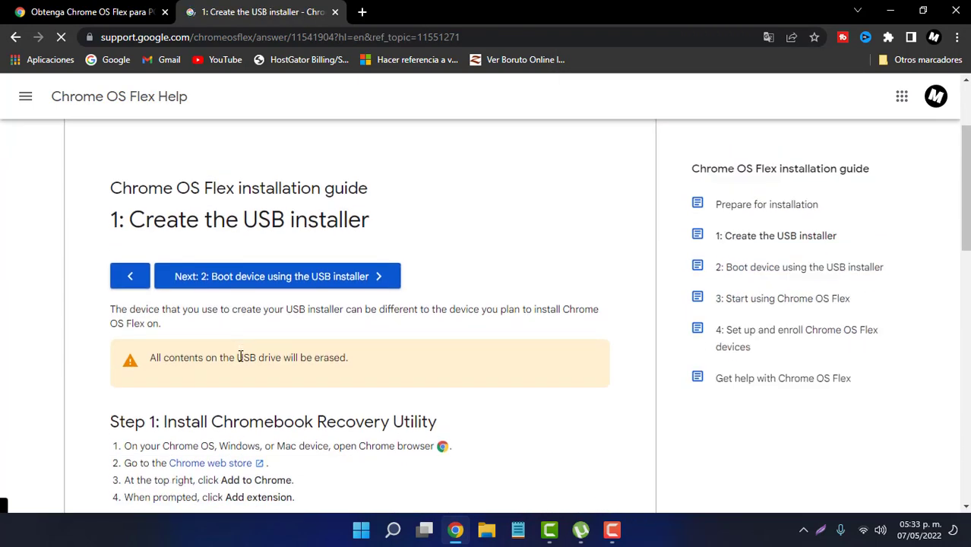
scroll(239, 357, "down", 2)
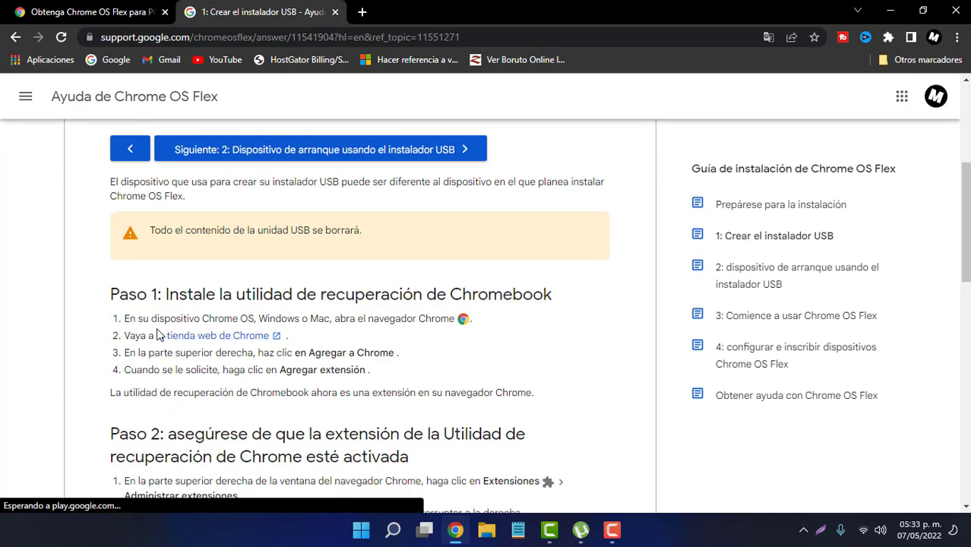
left_click(206, 336)
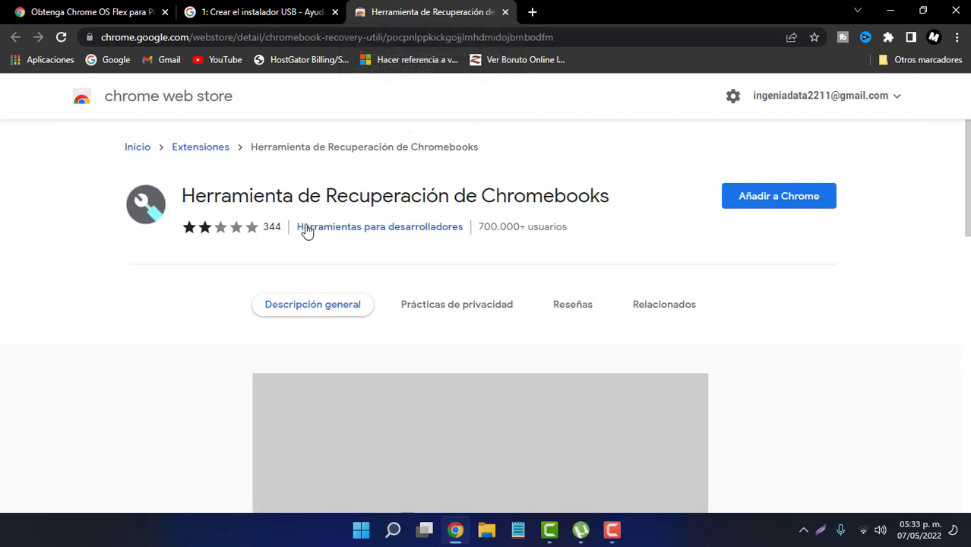
Add the Herramienta de Recuperación de Chromebooks extension to Chrome and launch it
left_click(765, 205)
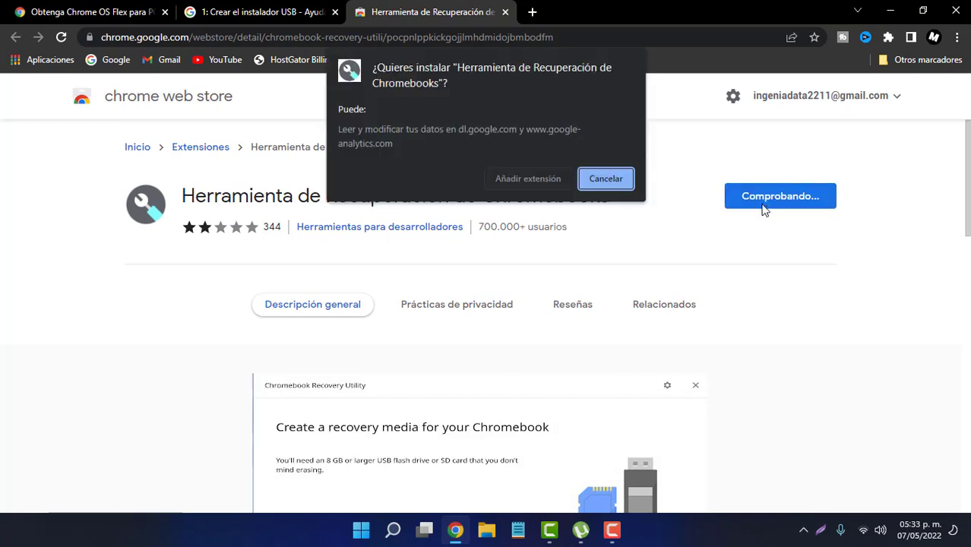
left_click(532, 177)
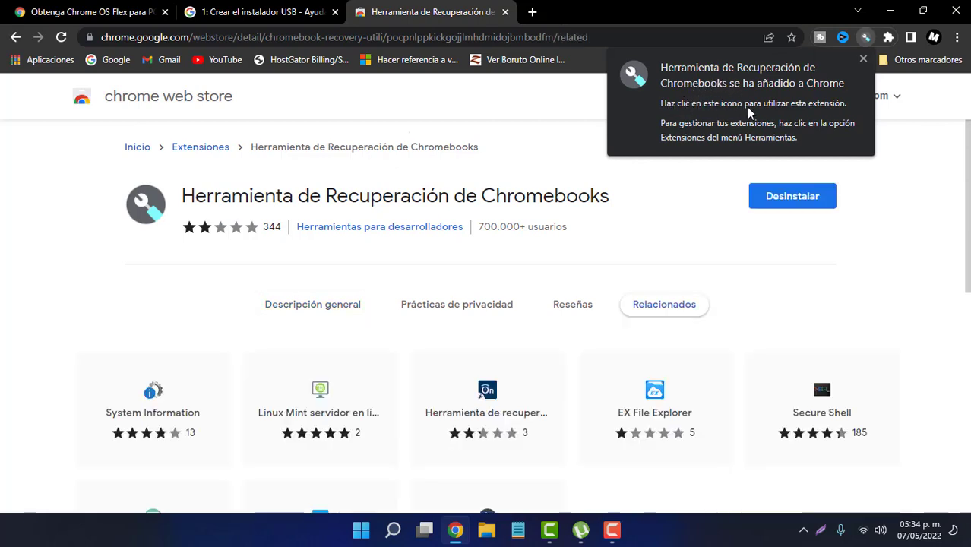
left_click(865, 38)
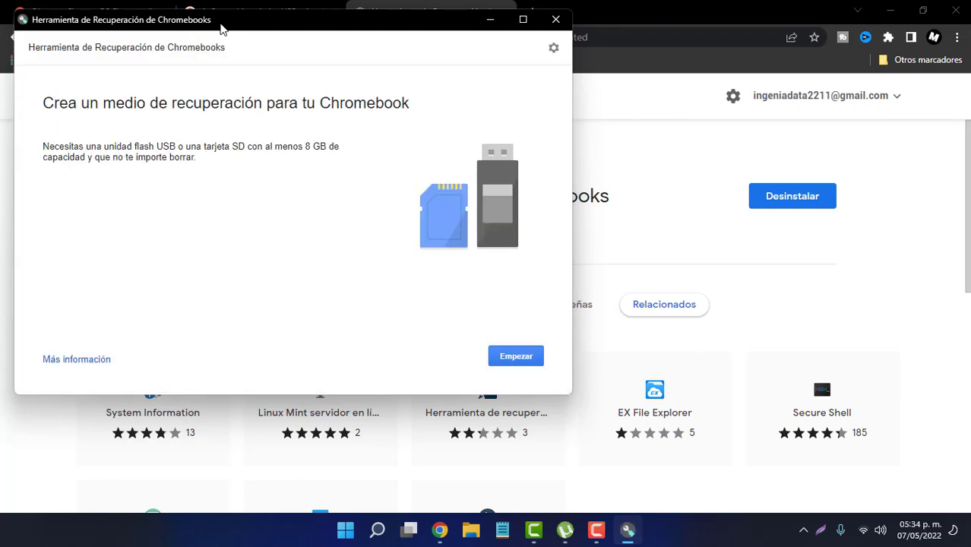
Move the recovery utility toward the middle of the desktop and minimize the Chrome and µTorrent windows
left_click_drag(222, 25, 416, 90)
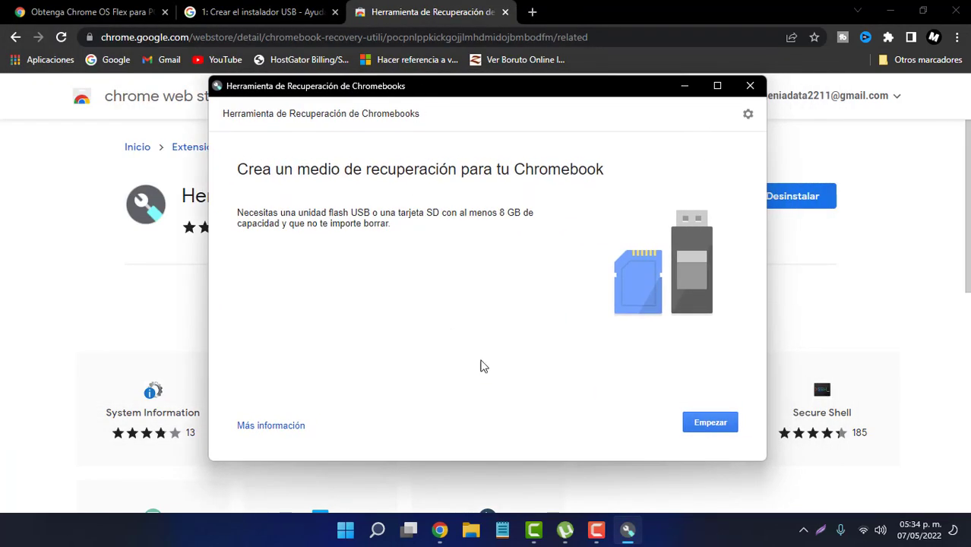
left_click(418, 17)
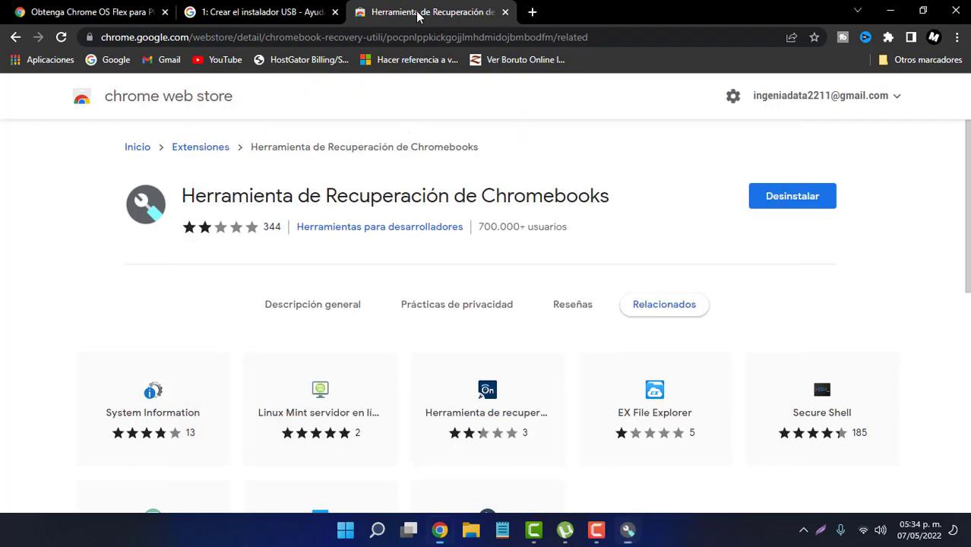
left_click(889, 10)
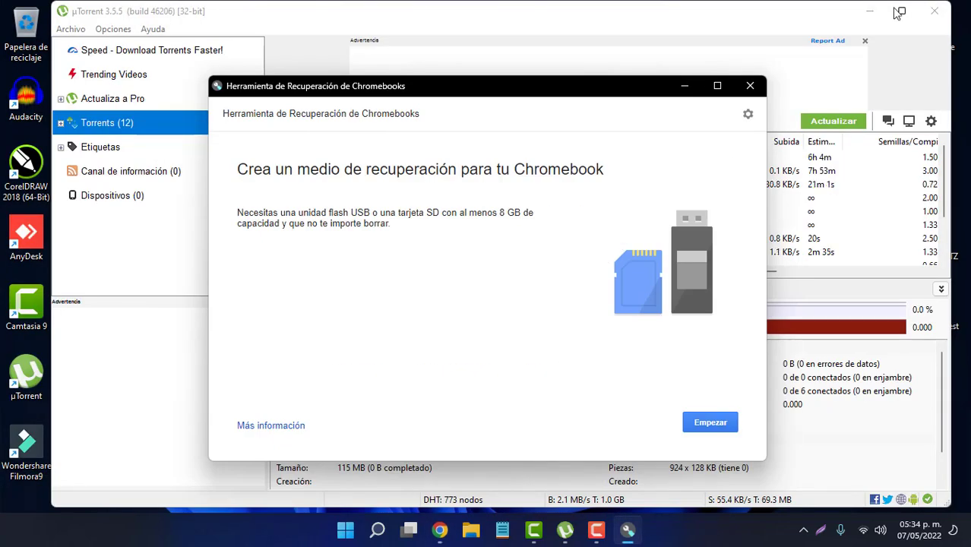
left_click(870, 11)
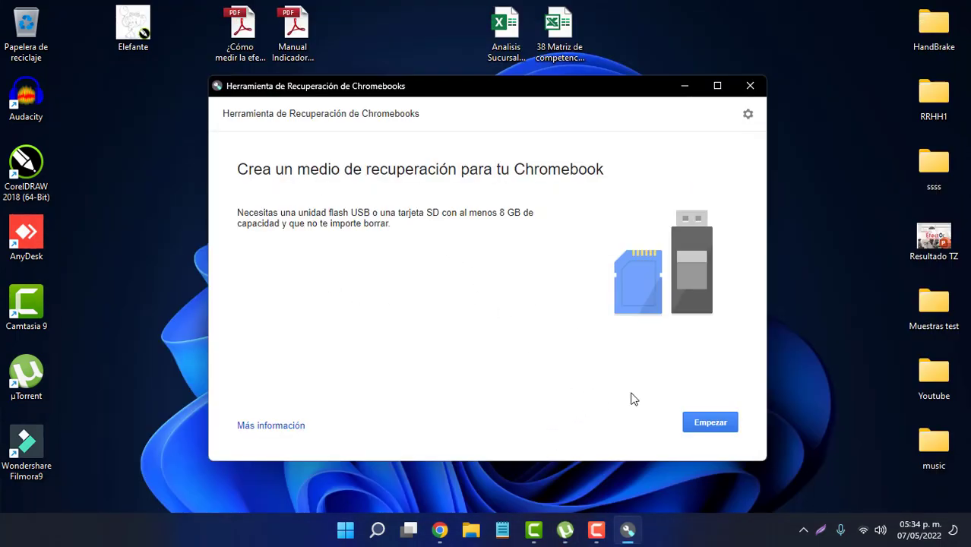
Start the recovery media setup and identify the device from the list as Google Chrome OS Flex, product Chrome OS Flex (Developer-Unstable)
left_click(709, 424)
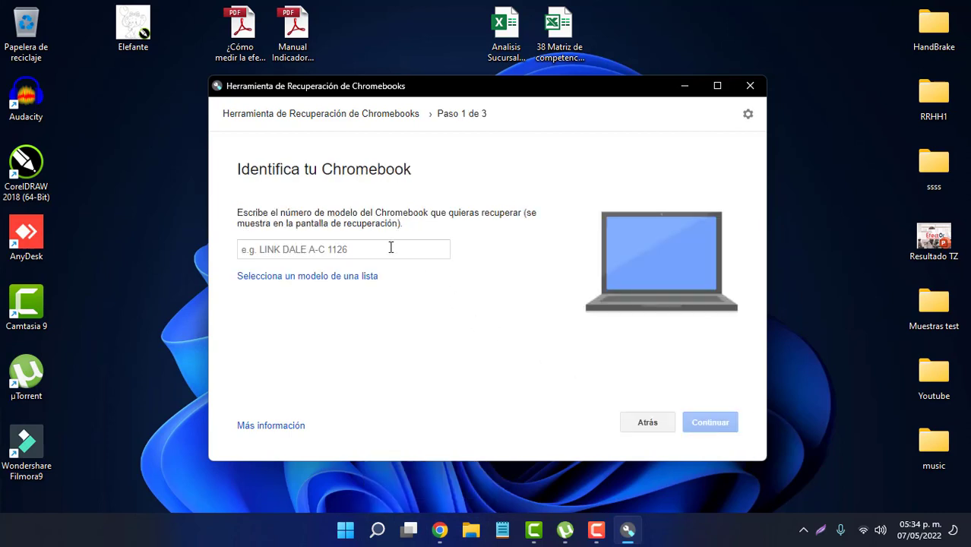
left_click(306, 252)
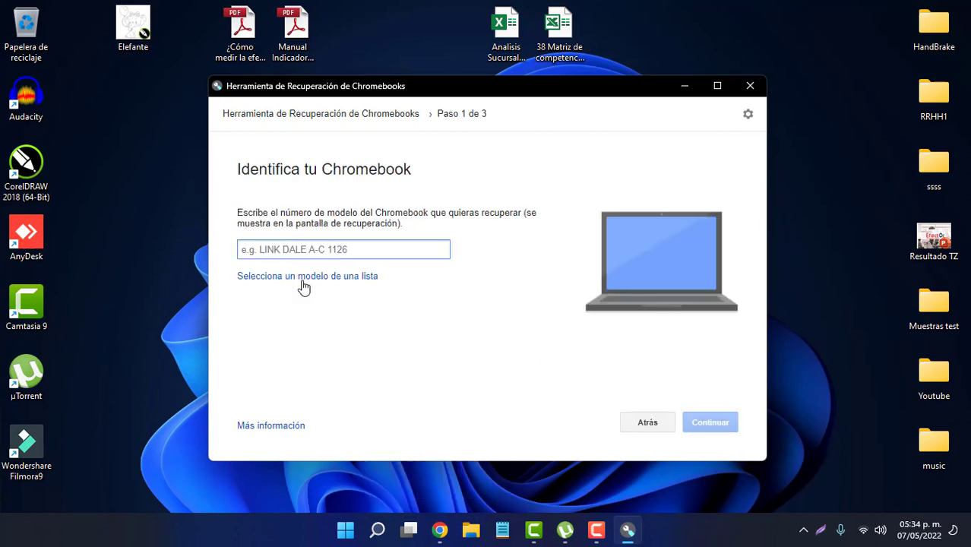
left_click(304, 278)
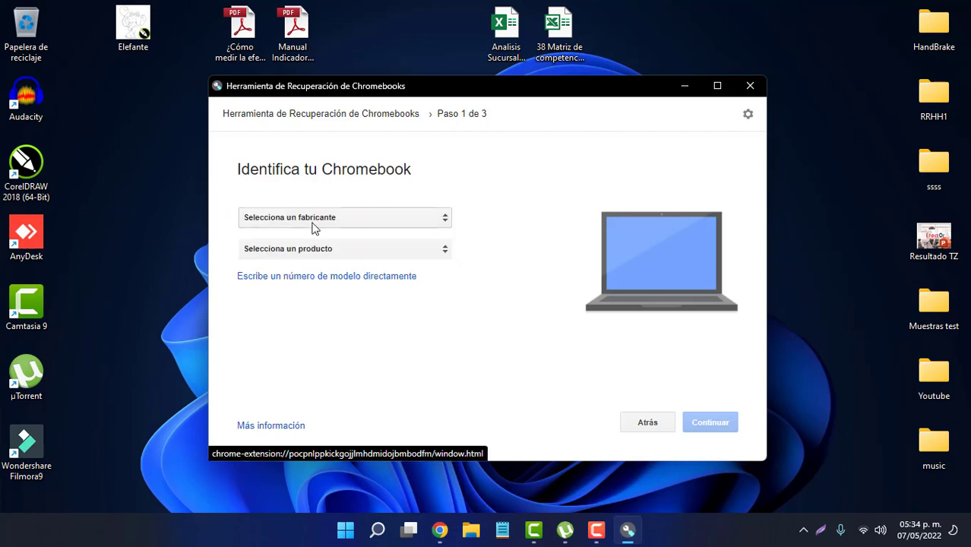
left_click(315, 220)
scroll(316, 327, "down", 5)
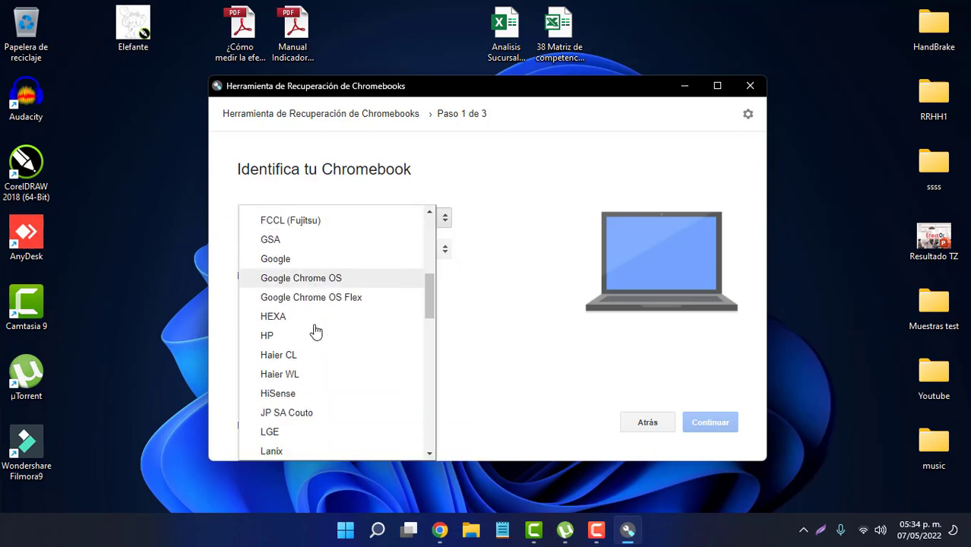
scroll(316, 331, "down", 1)
scroll(319, 272, "up", 1)
left_click(328, 268)
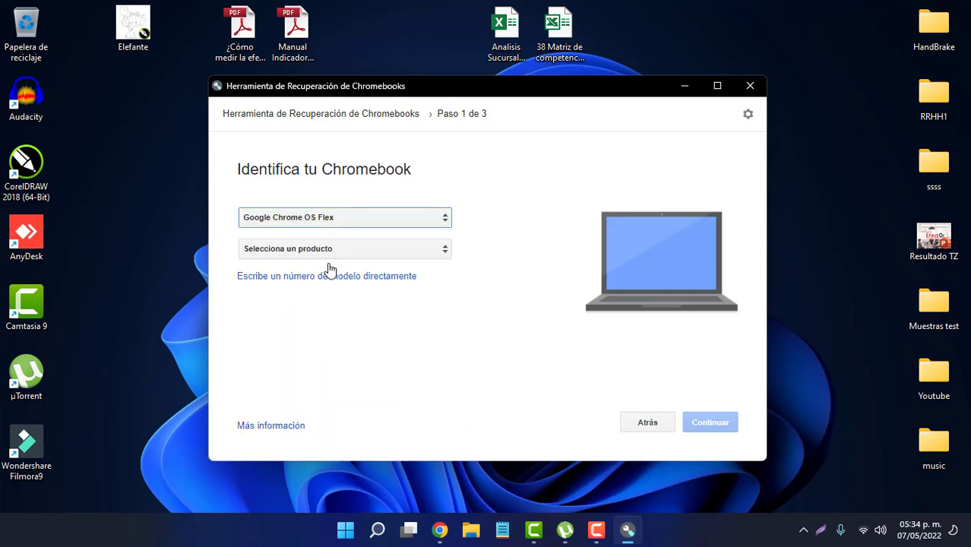
left_click(337, 259)
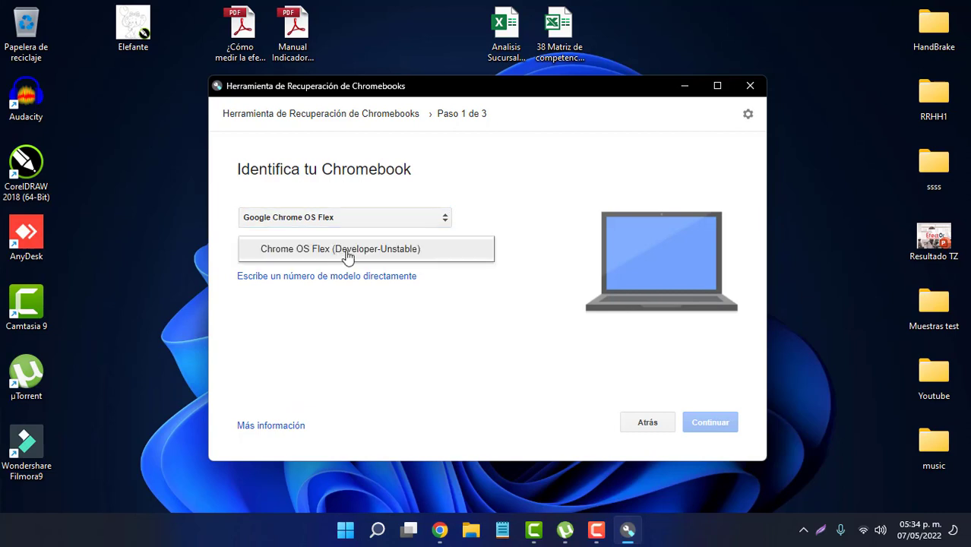
left_click(348, 256)
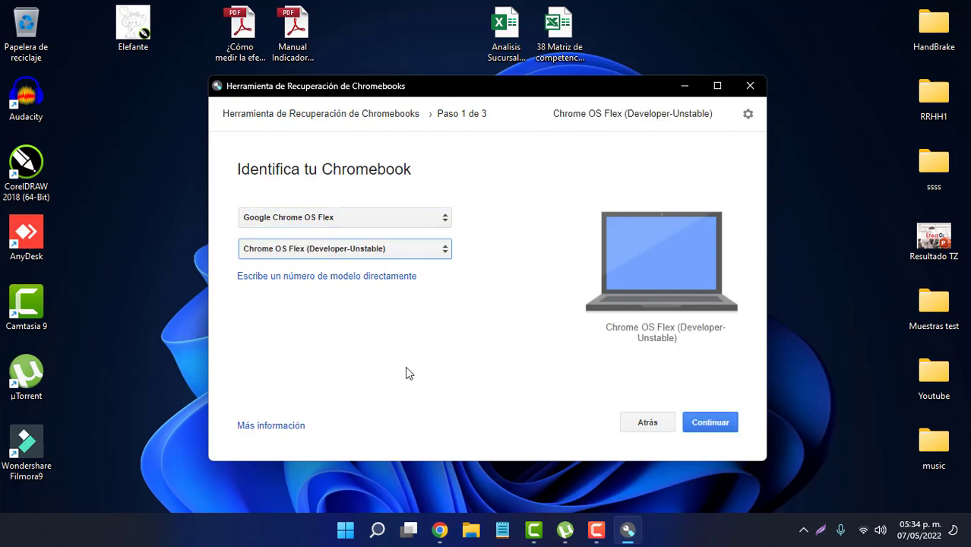
left_click(711, 428)
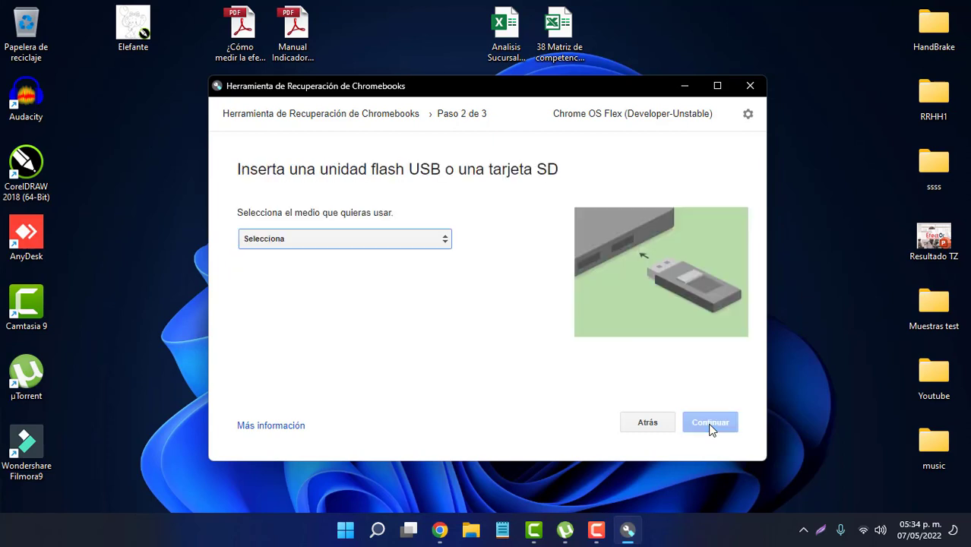
Create the Chrome OS Flex recovery image on the Generic Flash Disk - 29.3 GB drive and finish the utility
left_click(406, 244)
left_click(354, 241)
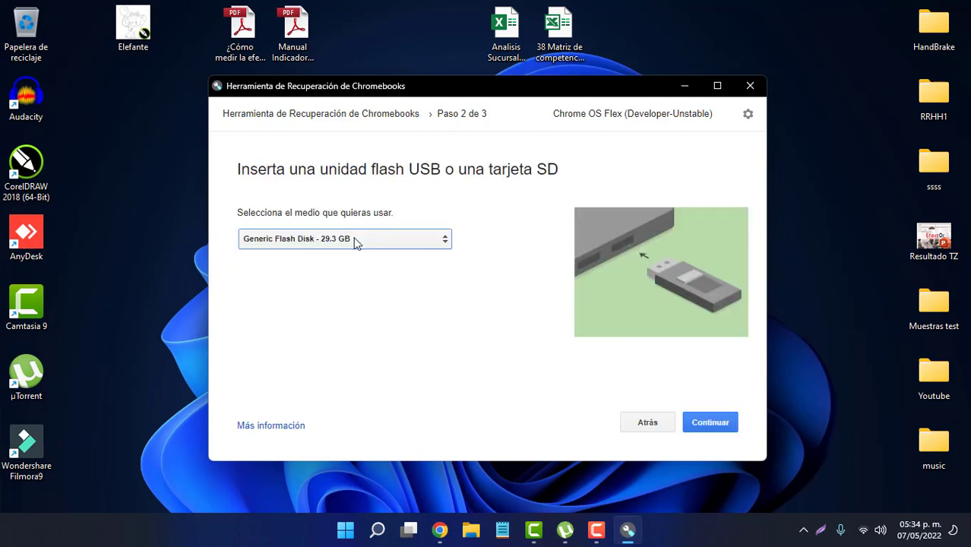
left_click(701, 420)
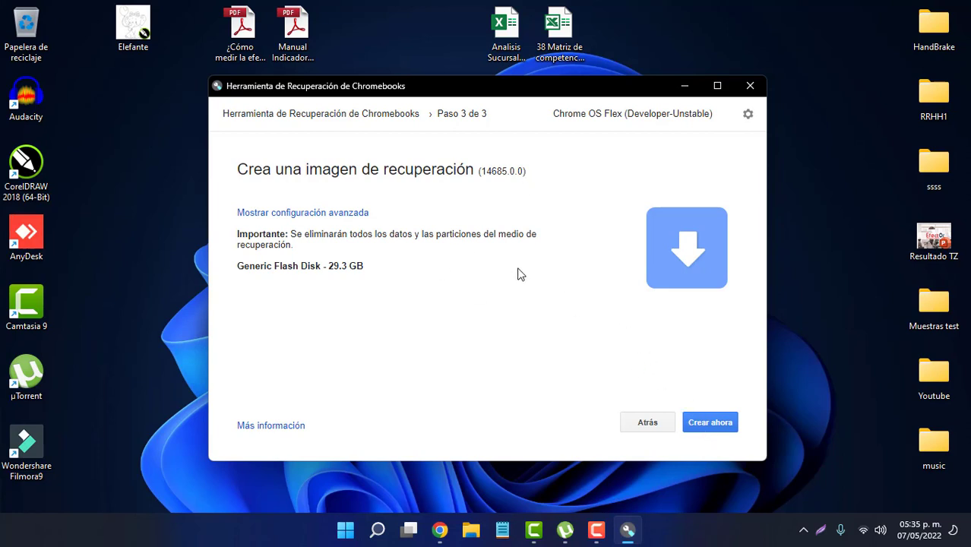
left_click(714, 427)
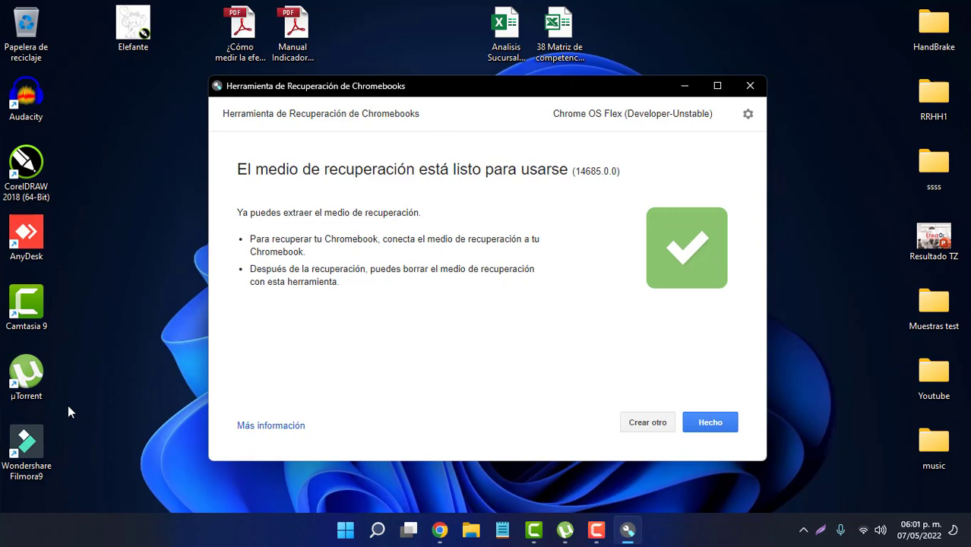
left_click(713, 423)
Eject the EFI-SYSTEM (E:) drive from File Explorer
key("super+e")
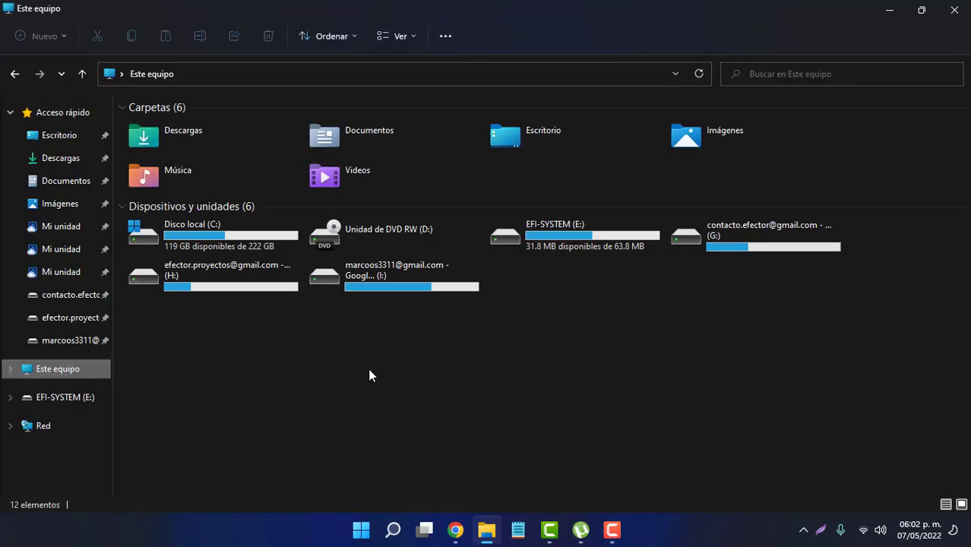
left_click(555, 252)
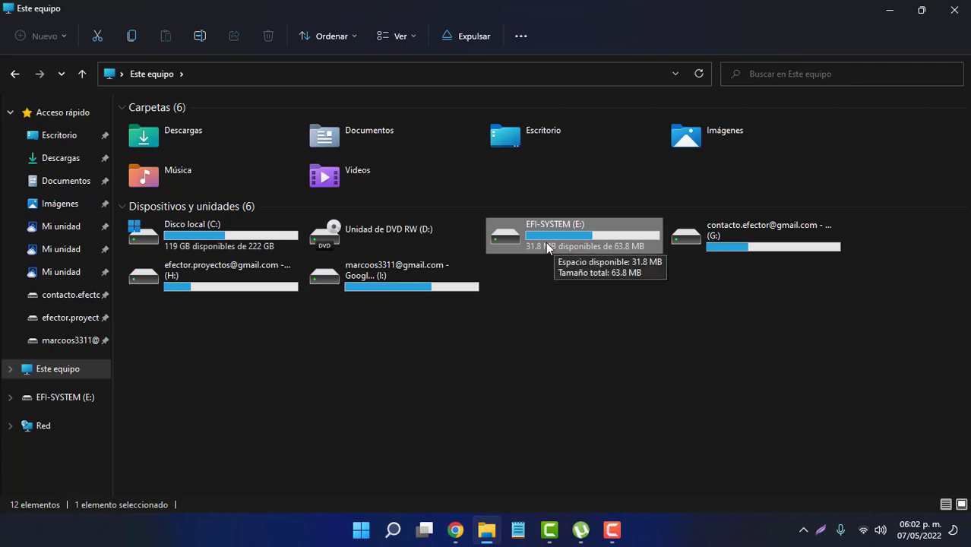
right_click(548, 245)
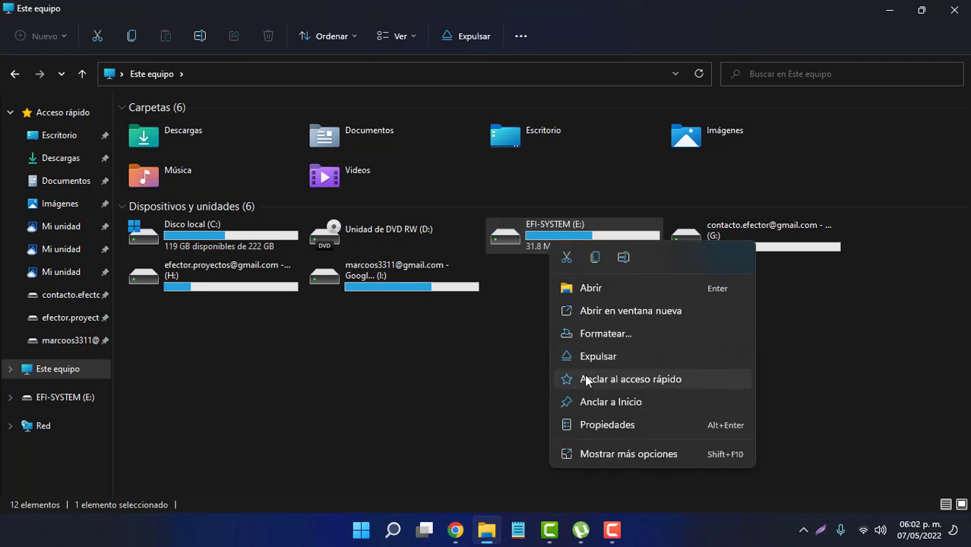
left_click(589, 354)
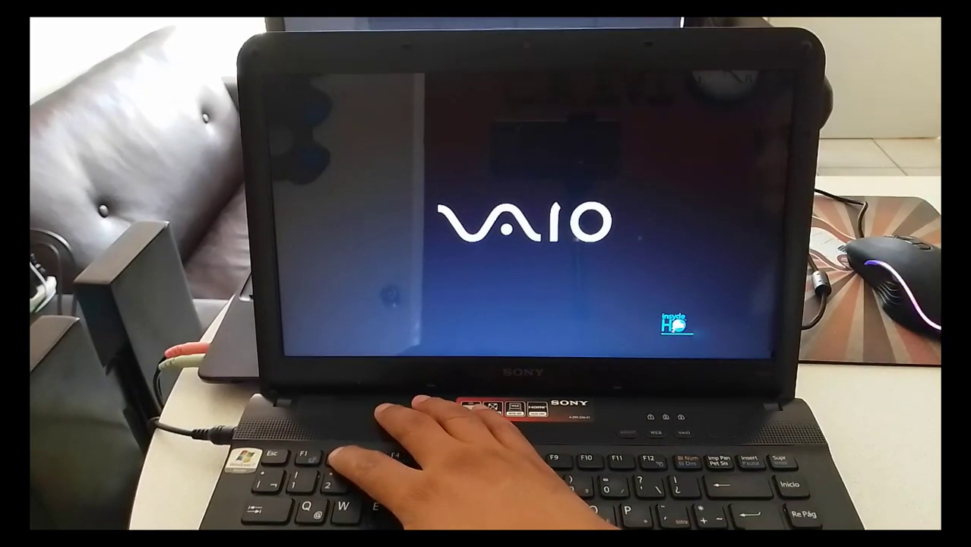
Switch to the InsydeH20 Setup Utility on the target laptop during startup and open its boot settings
key("F2")
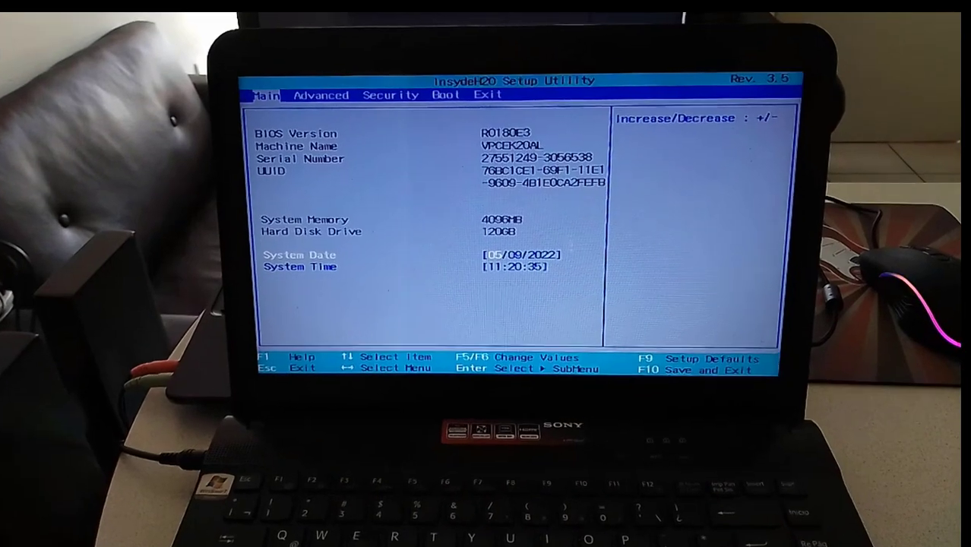
key("Right")
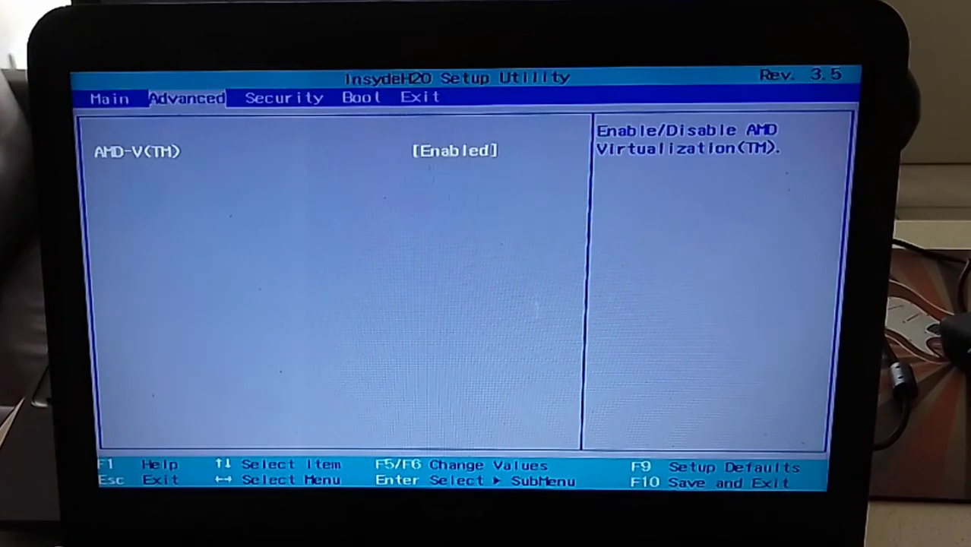
key("Right")
key("Right")
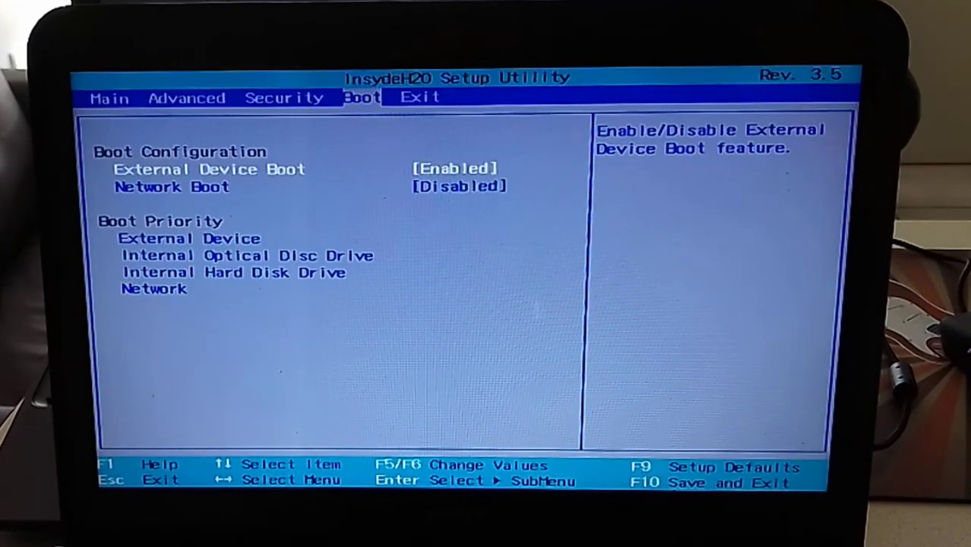
Check the external device and network boot options and whether External Device ranks above the internal drives in the boot priority
key("Down")
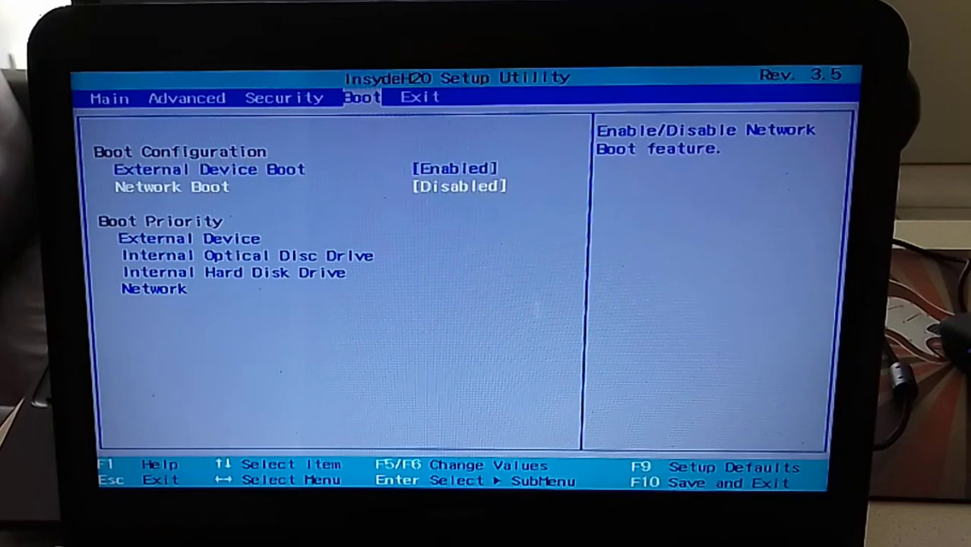
key("Up")
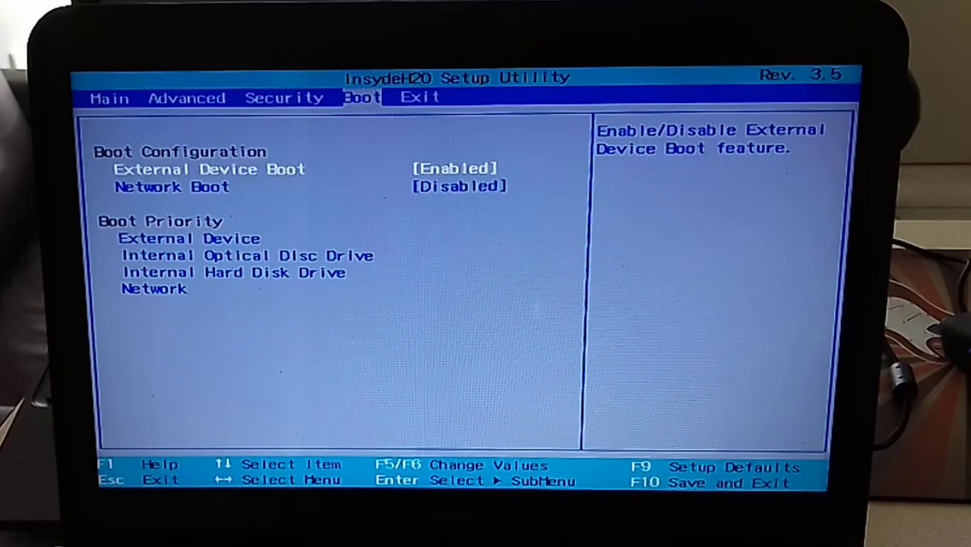
key("Right")
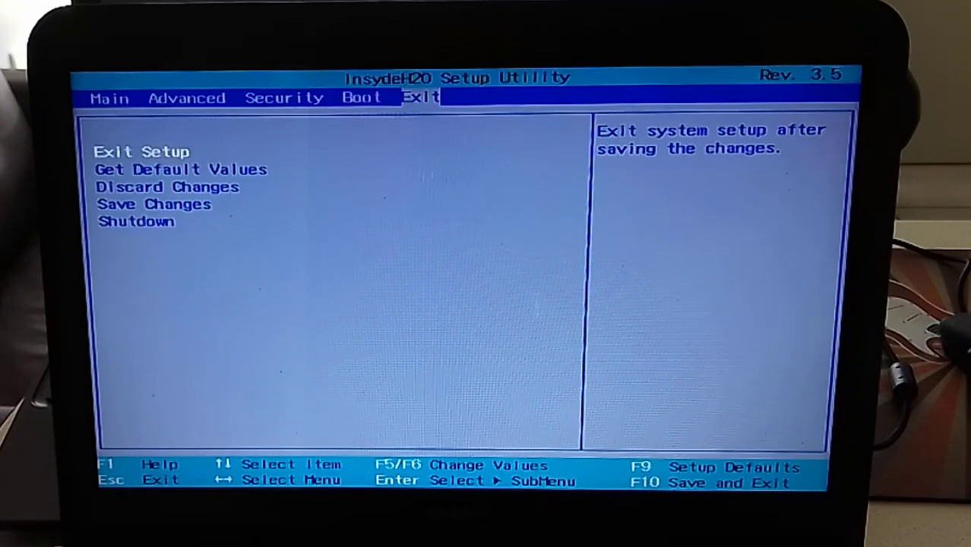
key("Left")
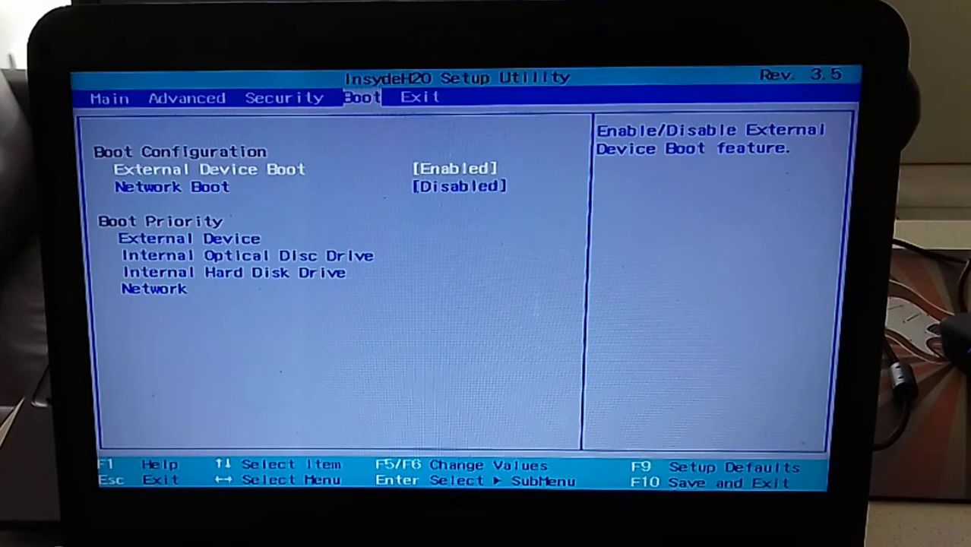
key("Down")
key("Down")
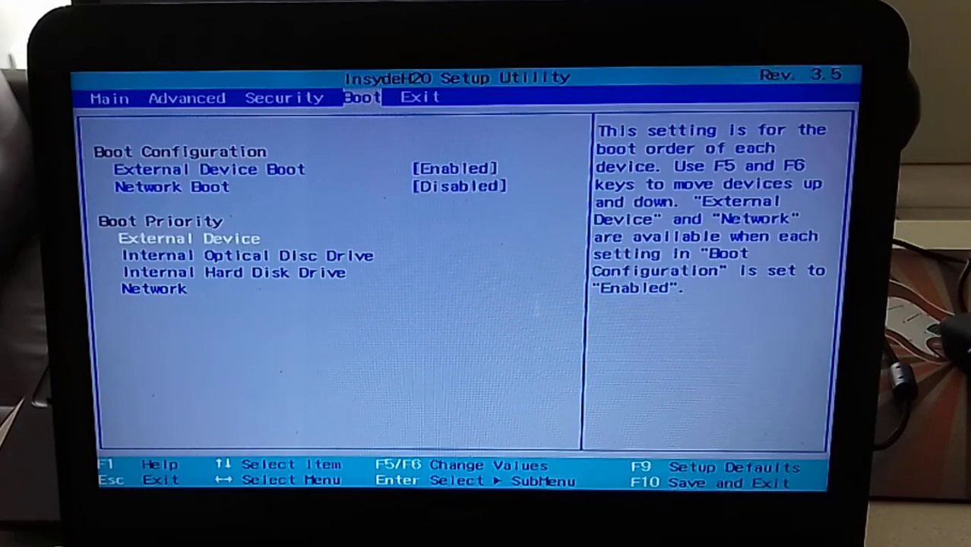
key("Down")
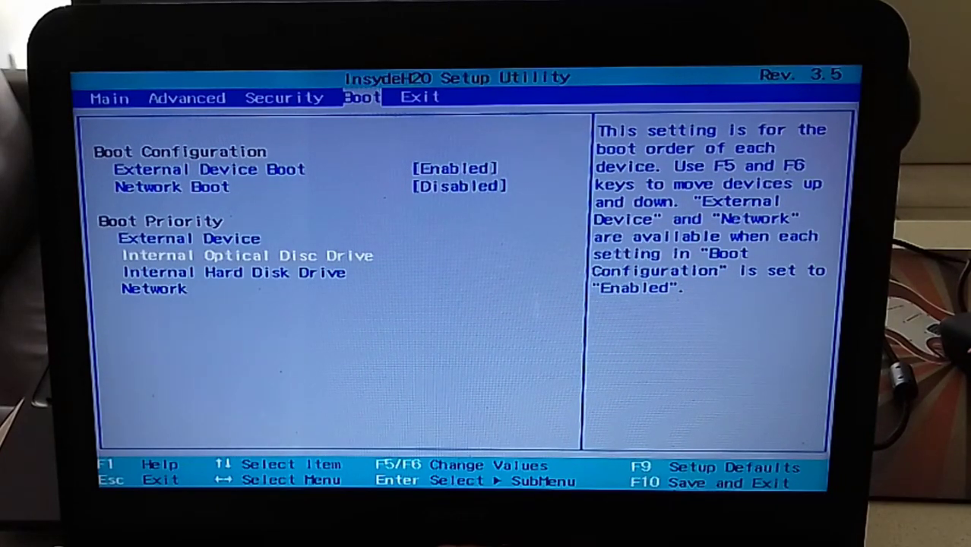
key("F6")
key("F5")
key("F5")
key("F5")
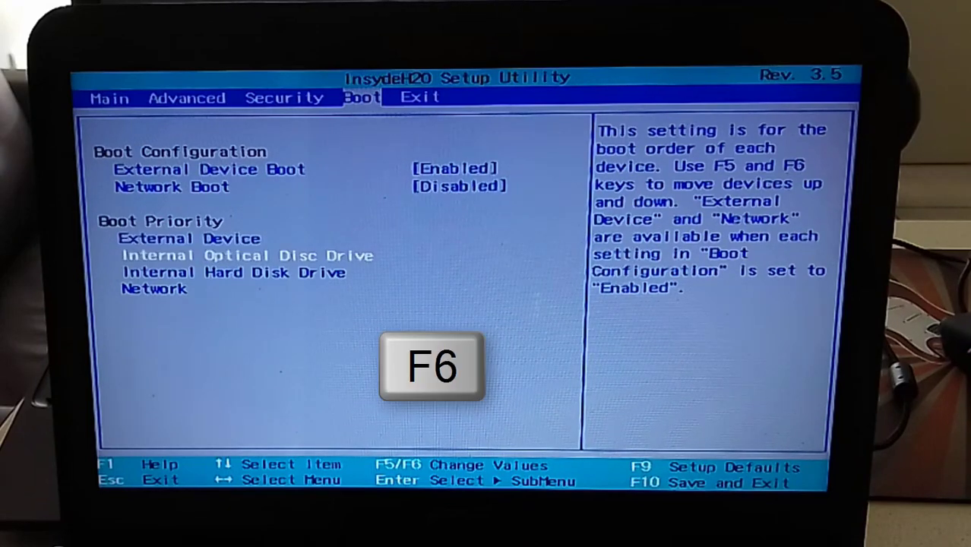
key("F6")
key("F6")
Save the BIOS settings and restart the laptop
key("Up")
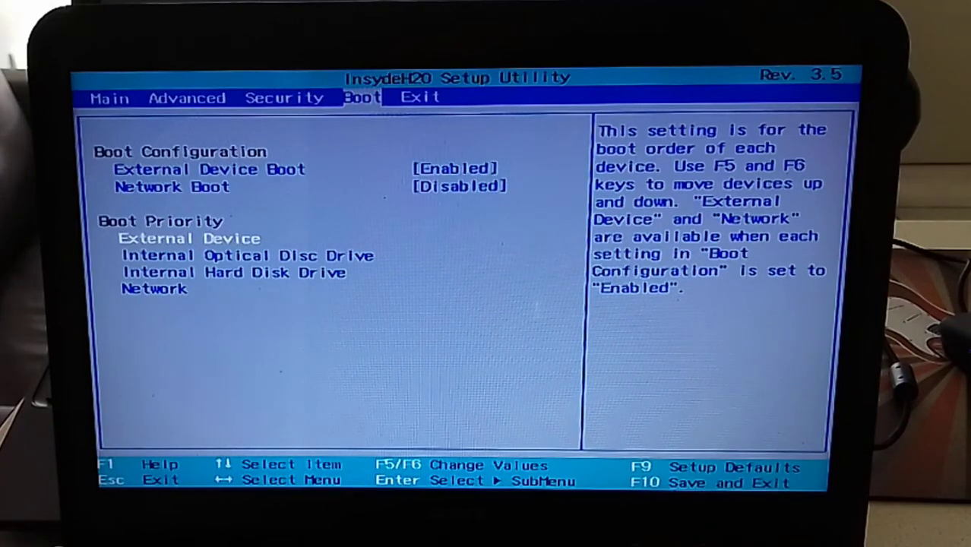
key("F10")
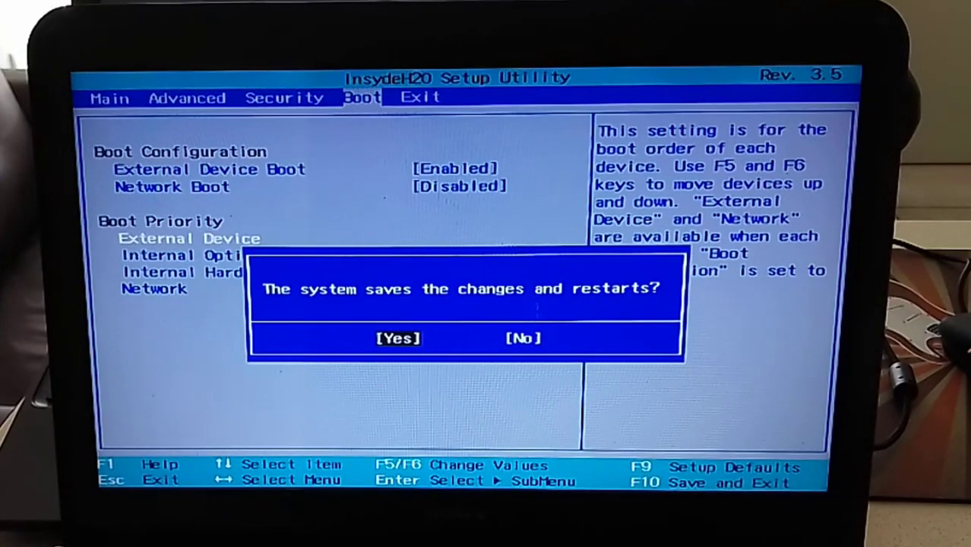
key("Return")
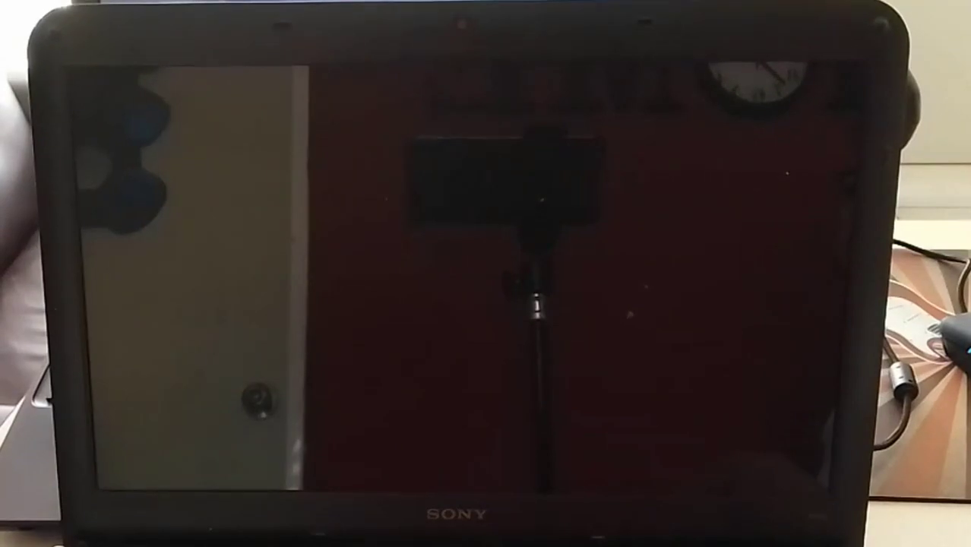